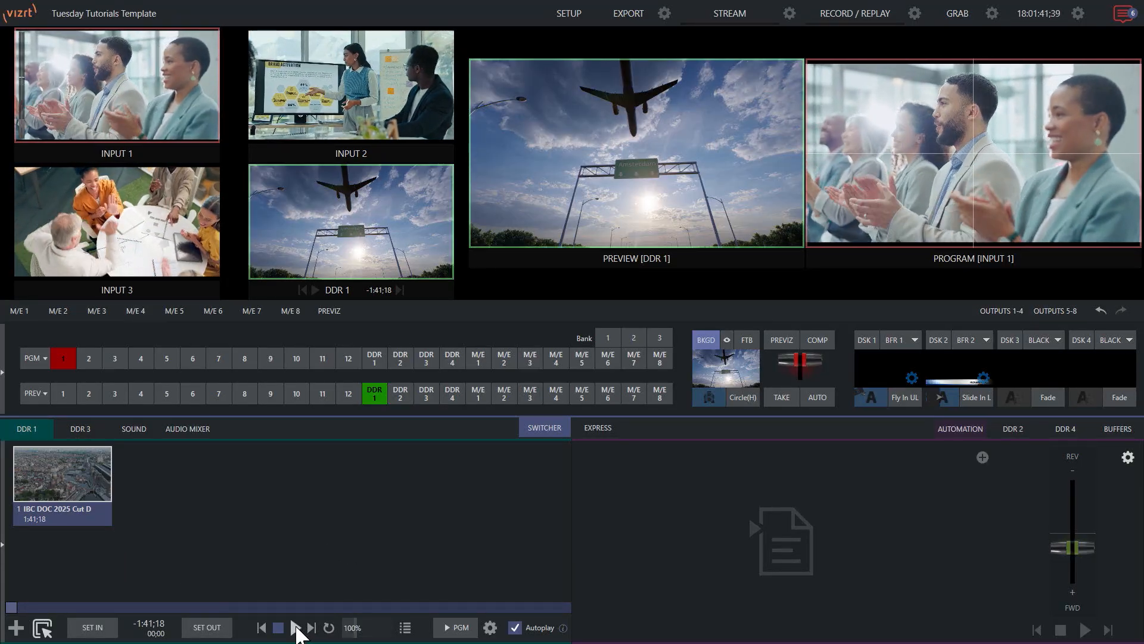
Step: Move to 08;17 in the IBC DOC 2025 Cut D clip in DDR 1 and set its in point there
left_click(295, 628)
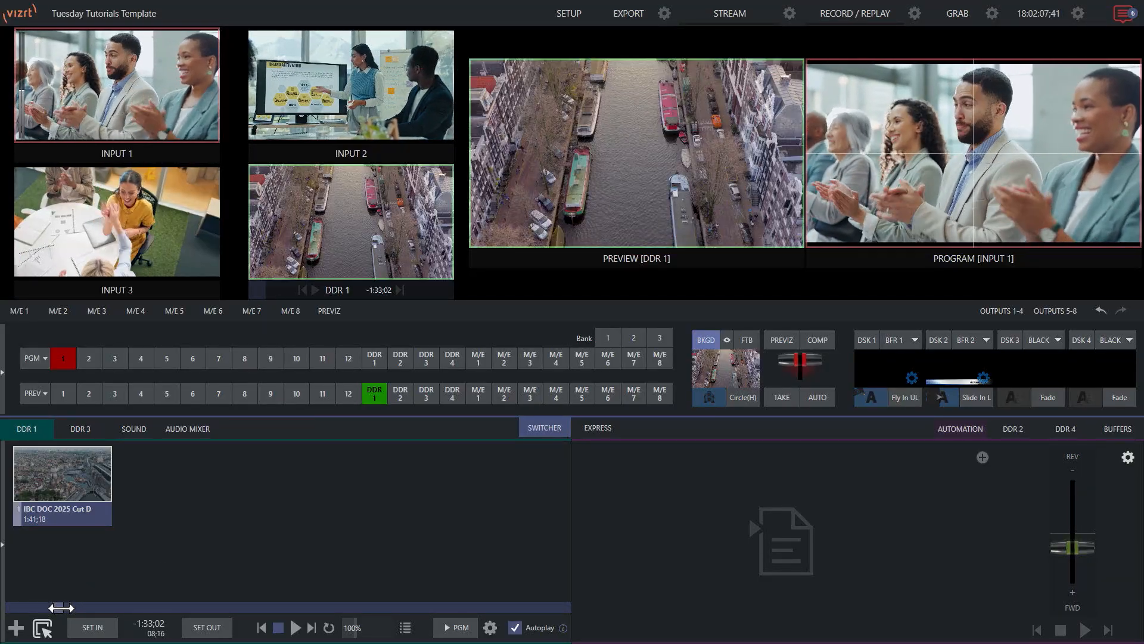
left_click_drag(55, 608, 58, 607)
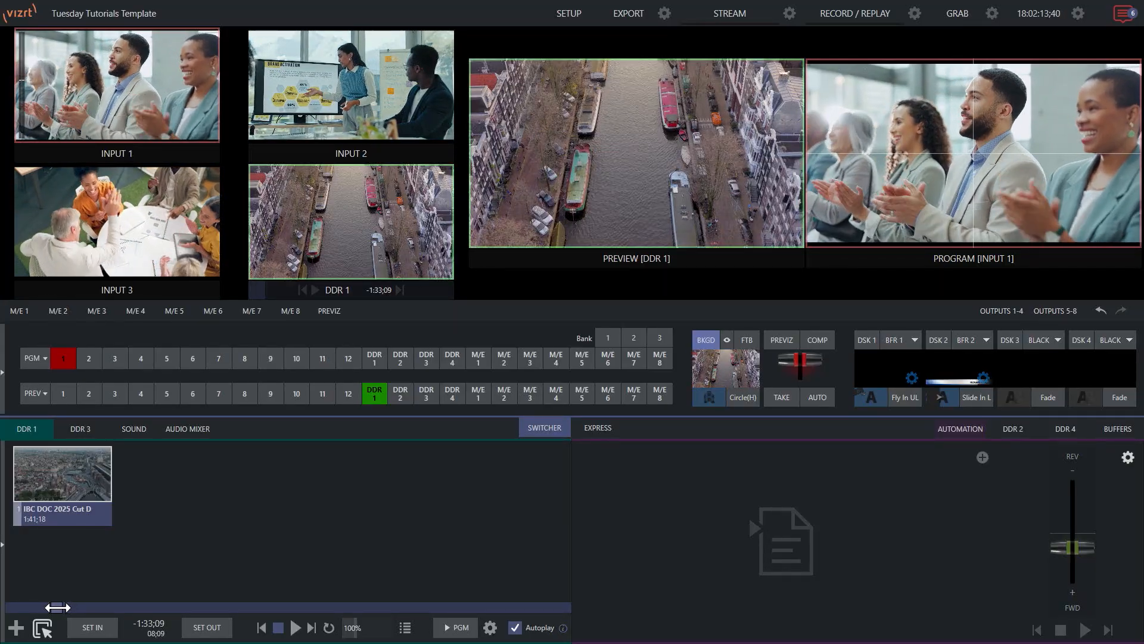
mouse_move(60, 608)
left_mouse_down()
mouse_move(87, 608)
mouse_move(74, 614)
left_mouse_up()
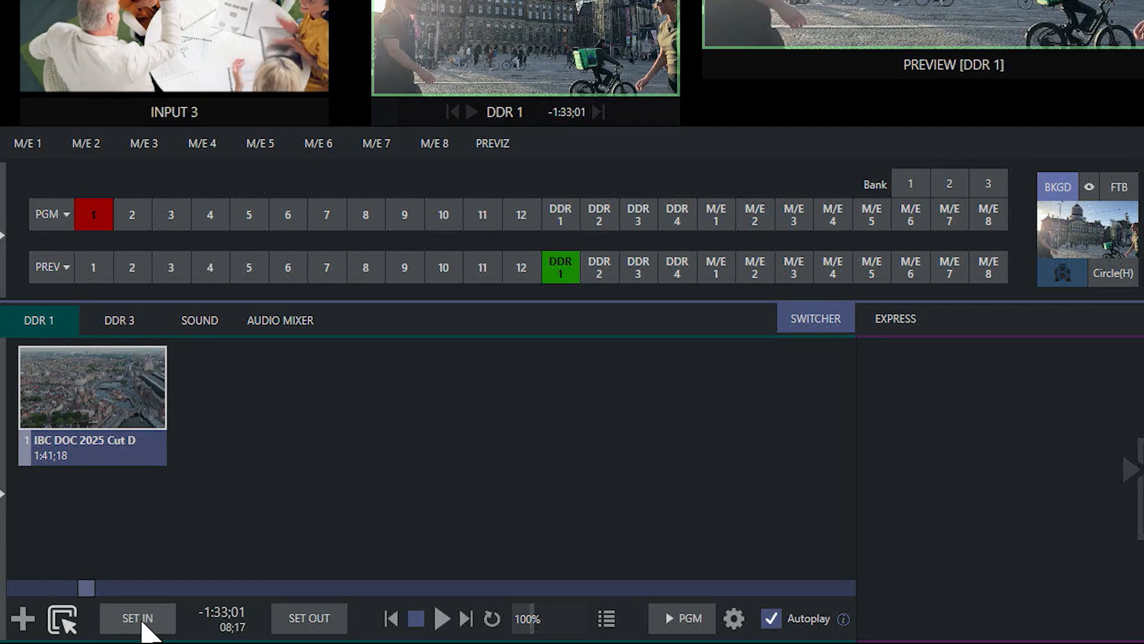
left_click(142, 623)
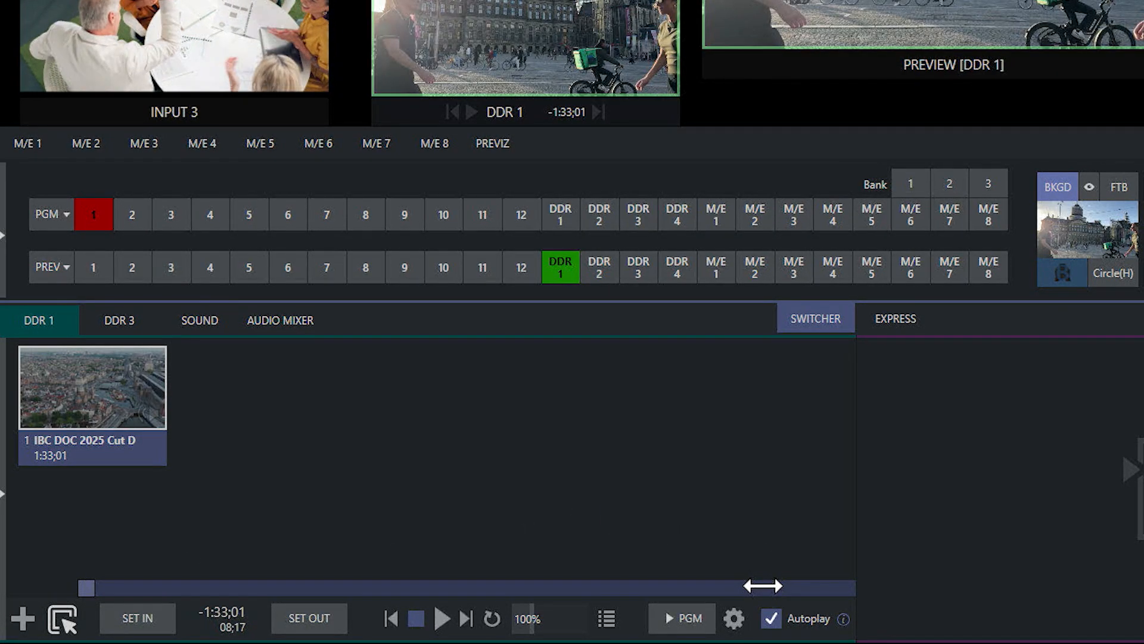
Step: Set the DDR 1 clip's out point at 1:32;18, just before the closing Vizrt logo
left_click(762, 586)
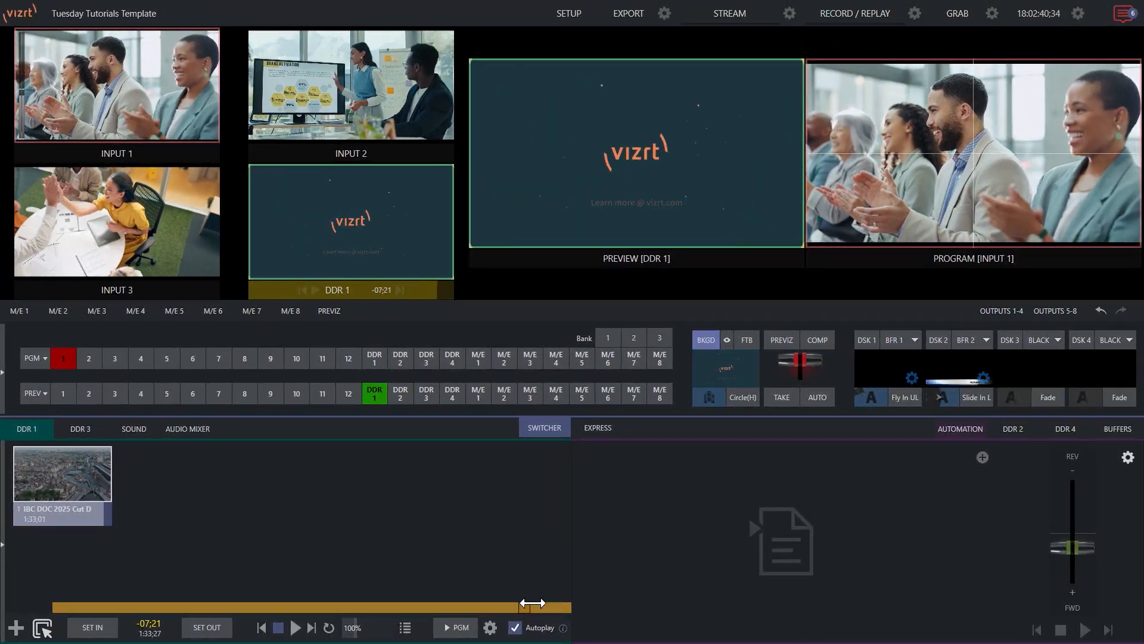
left_click_drag(532, 603, 526, 603)
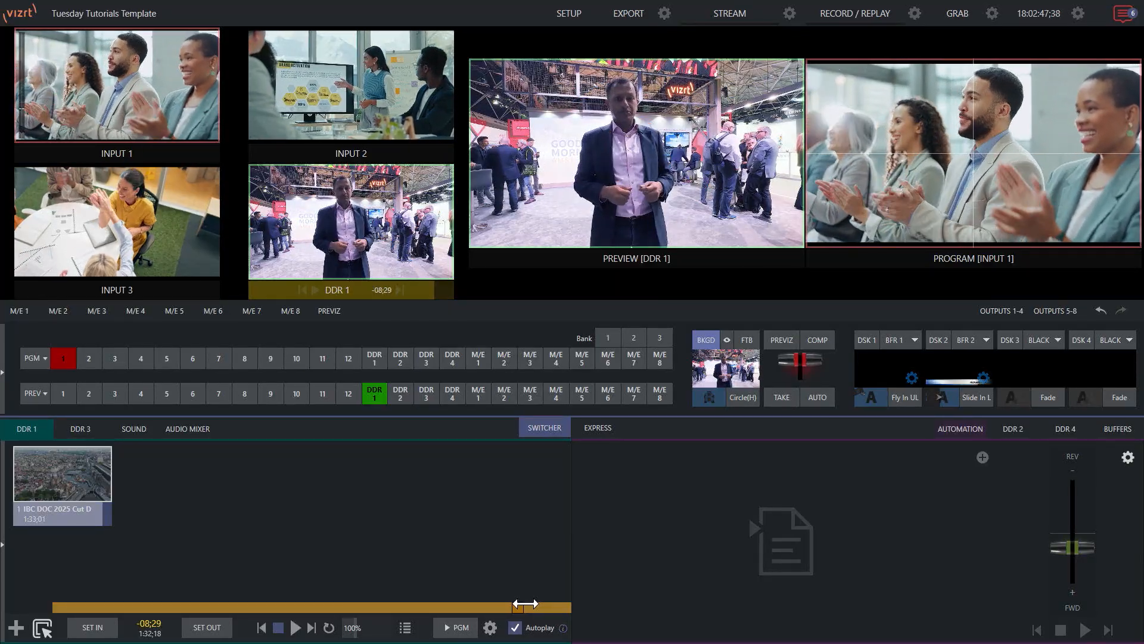
left_click(221, 627)
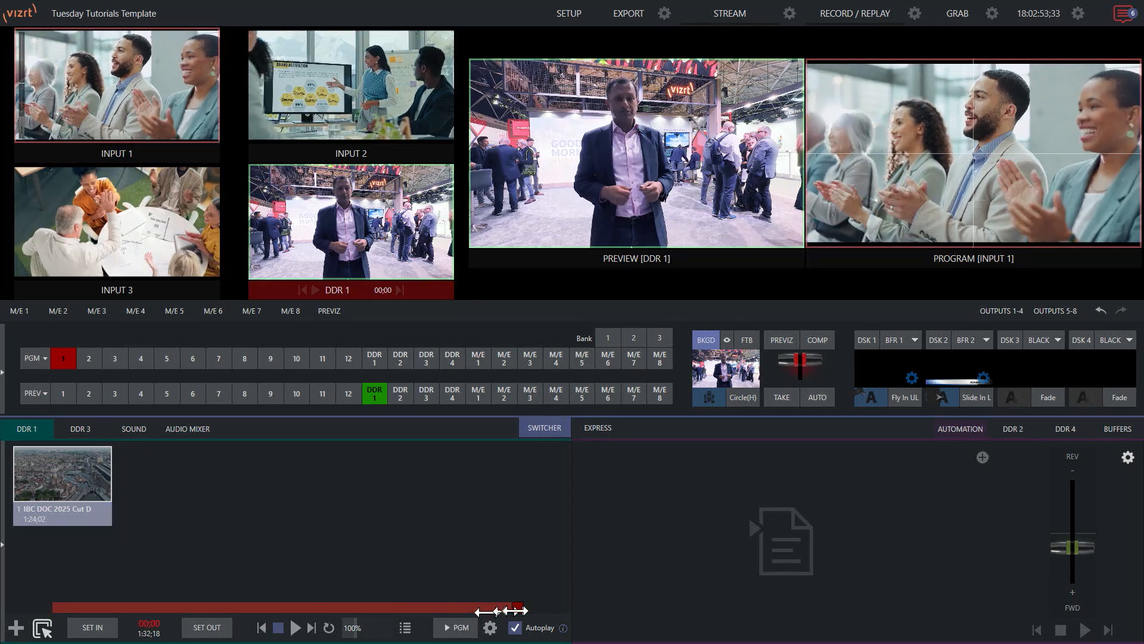
Step: Check the trimmed clip by scrubbing through it, and run an auto transition from Input 1 to DDR 1 on program
left_click_drag(408, 610, 277, 618)
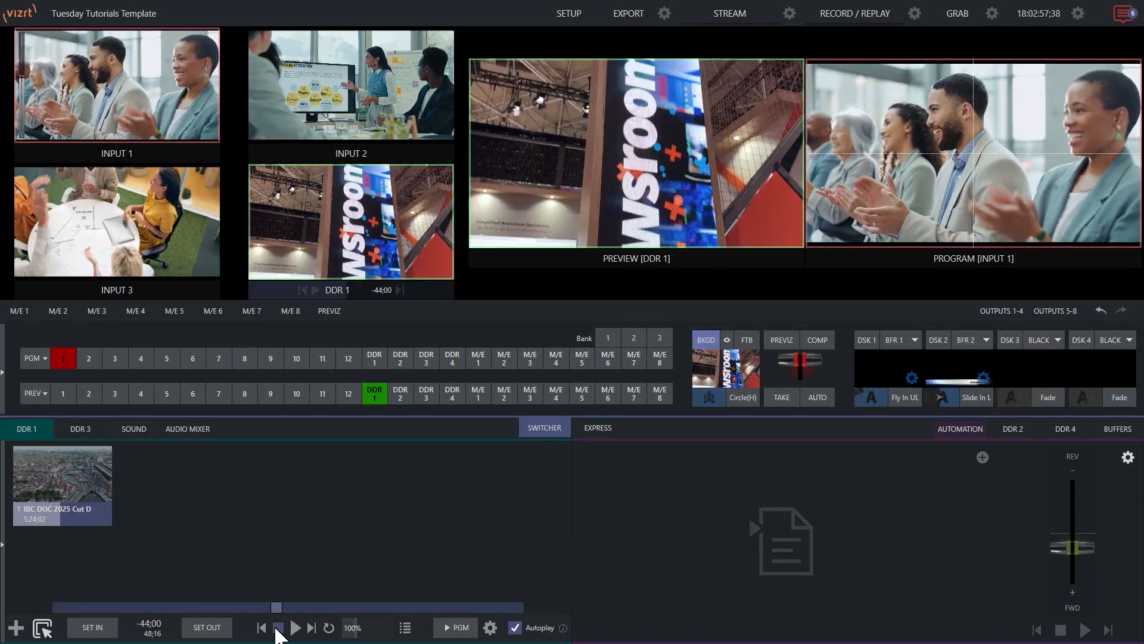
left_click(277, 628)
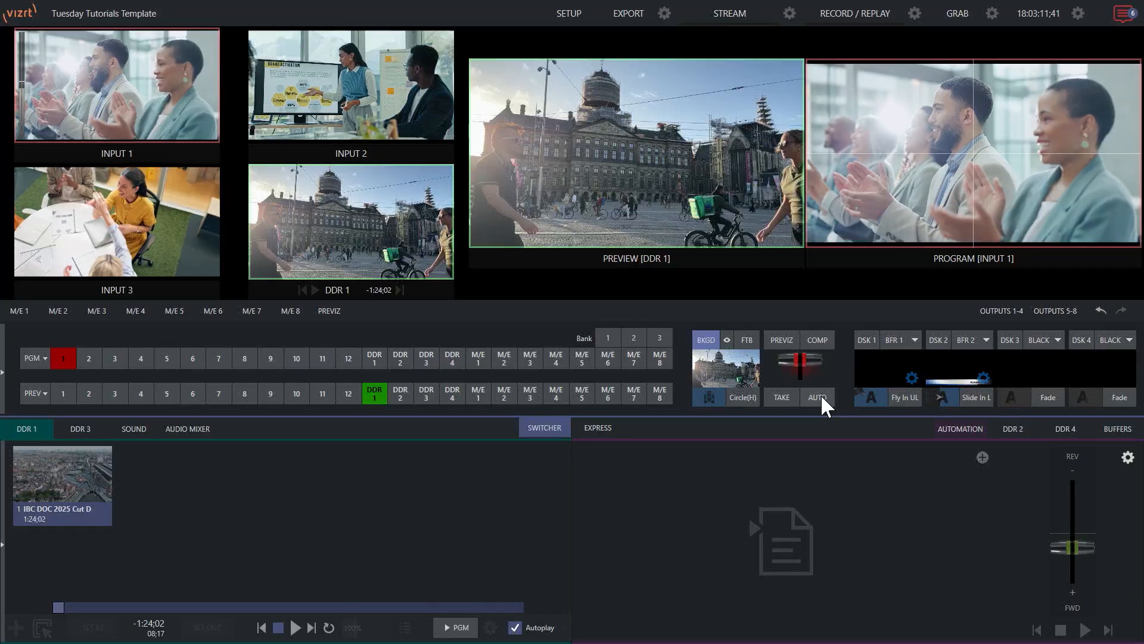
left_click(820, 395)
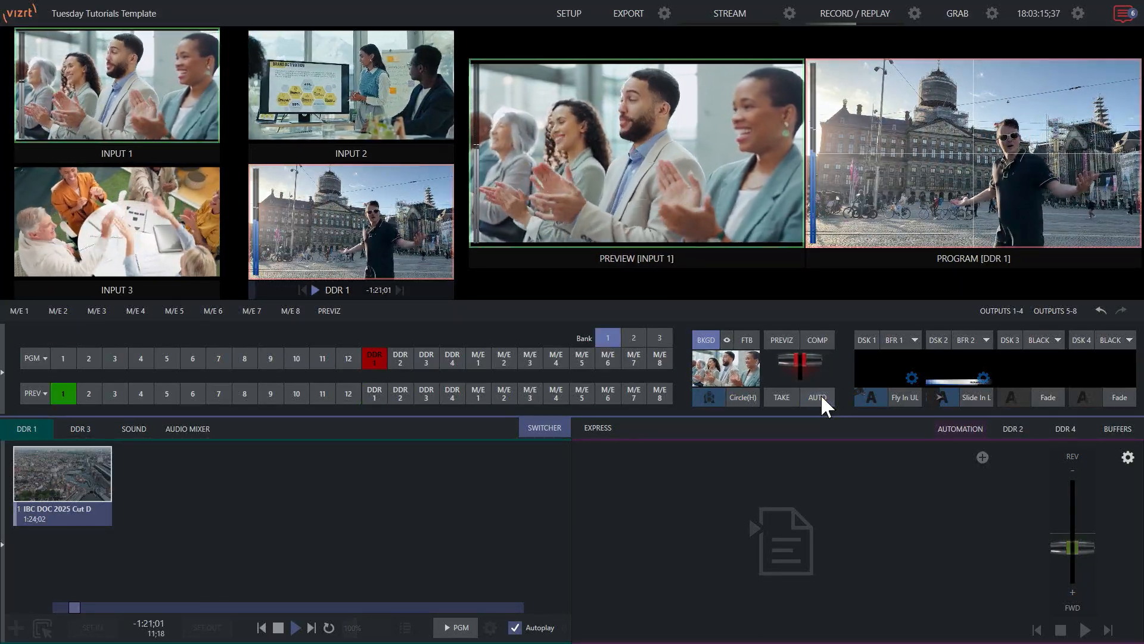
left_click(488, 608)
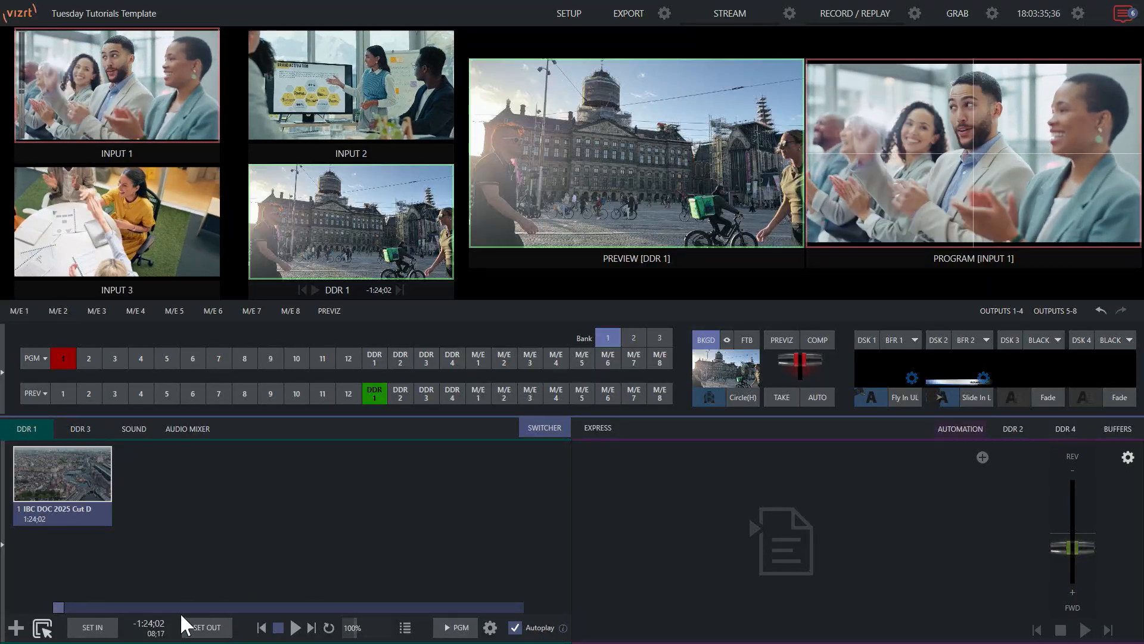
Step: Reset the DDR 1 clip's in point to the start of the footage at 00;00
left_click_drag(42, 610, 3, 614)
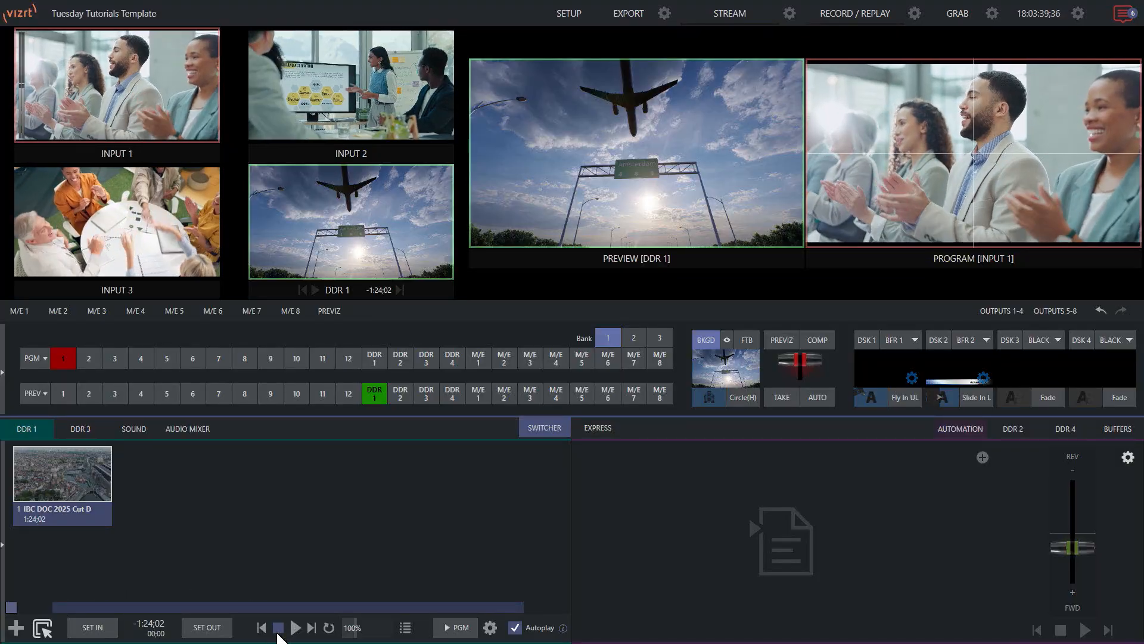
left_click(277, 631)
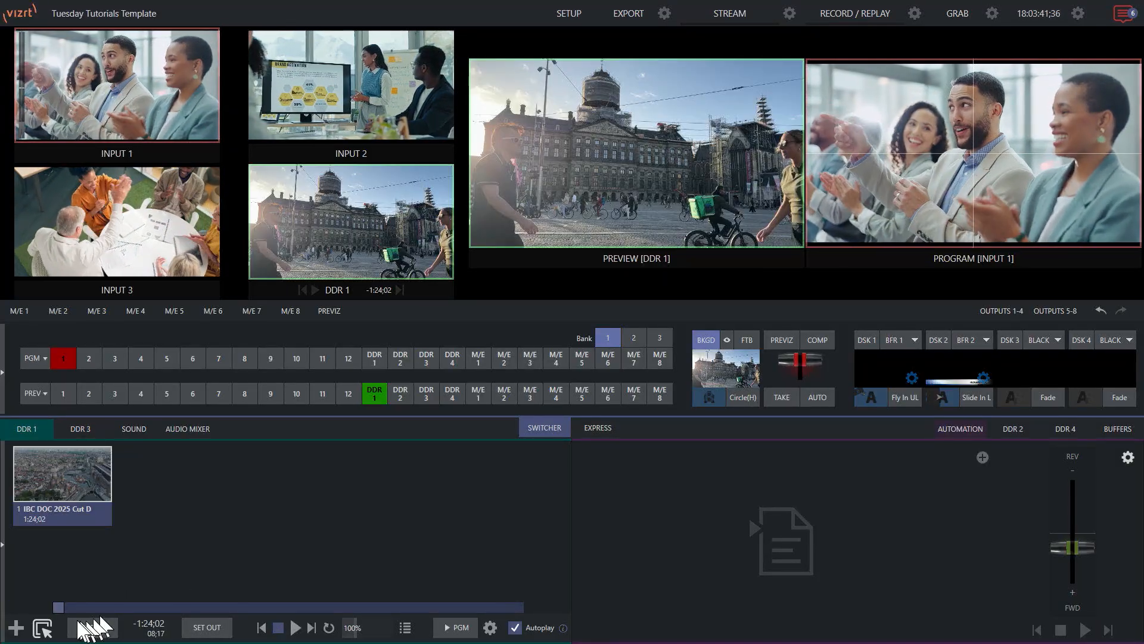
left_click_drag(57, 607, 9, 603)
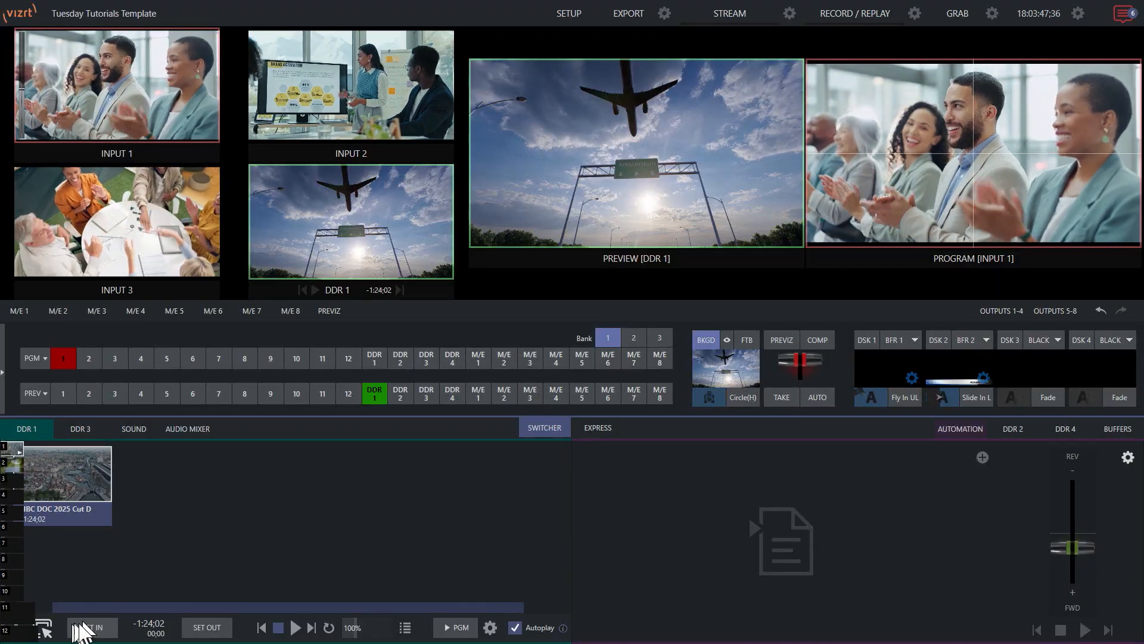
left_click(105, 626)
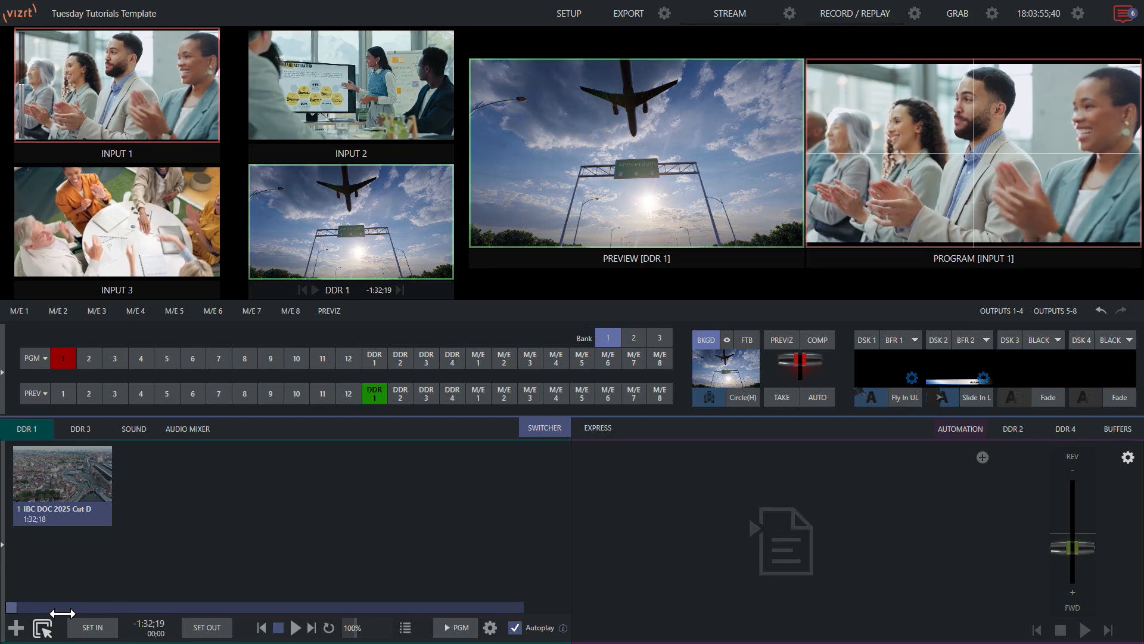
Step: Split the DDR 1 clip at the 08;13 frame
left_click_drag(17, 610, 65, 611)
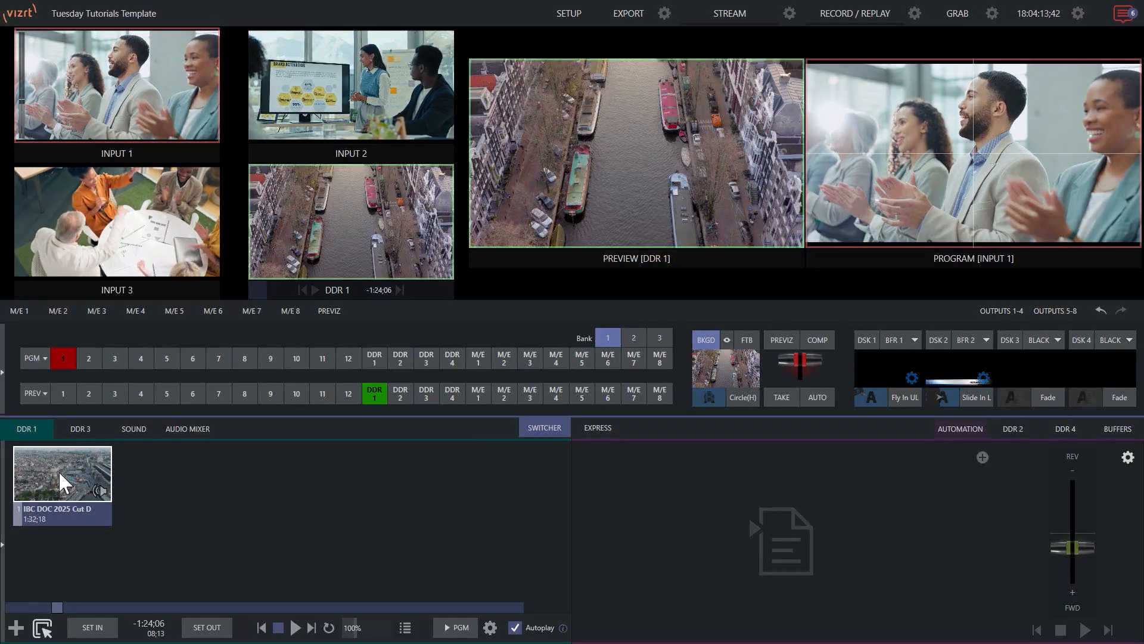
right_click(58, 470)
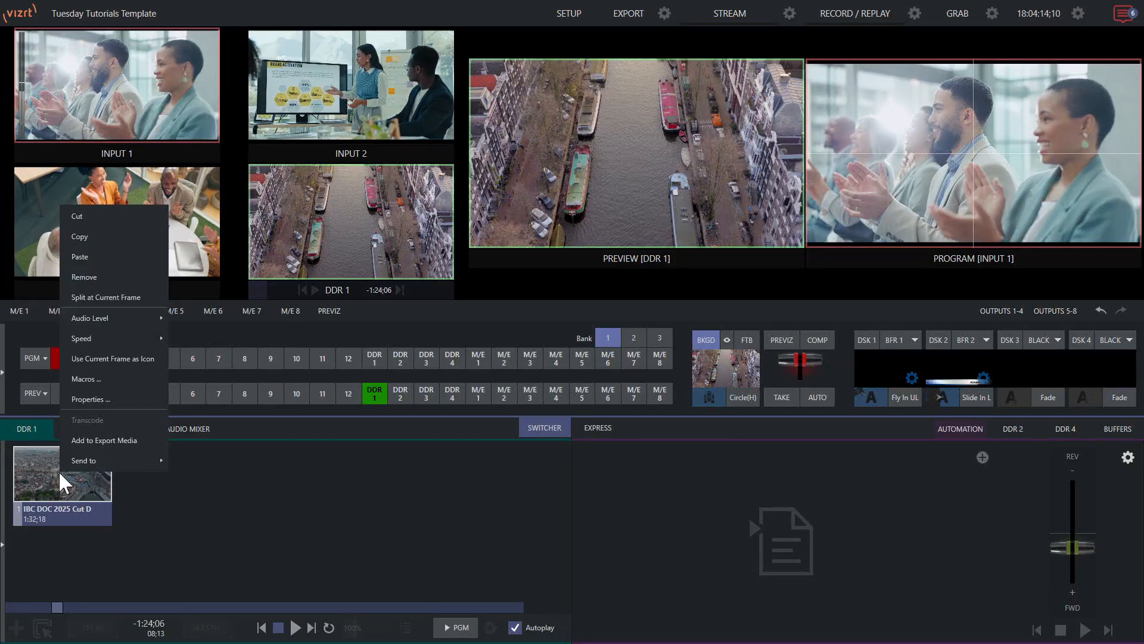
left_click(119, 297)
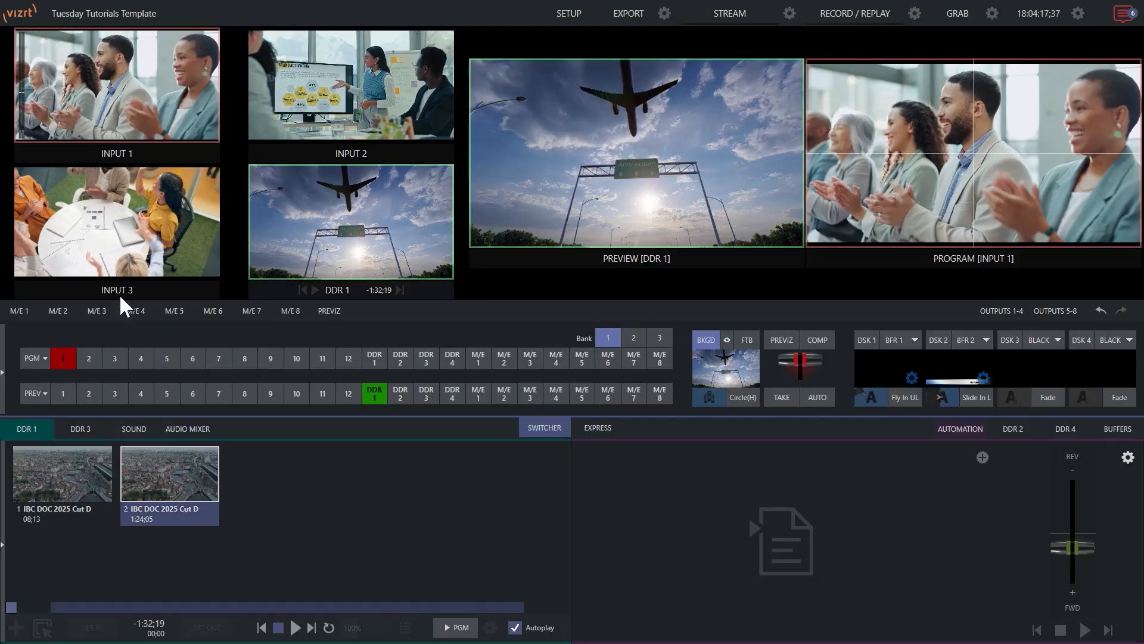
Step: Split the second clip at the 20;24 frame and delete the segment between 08;13 and 20;24
left_click(64, 476)
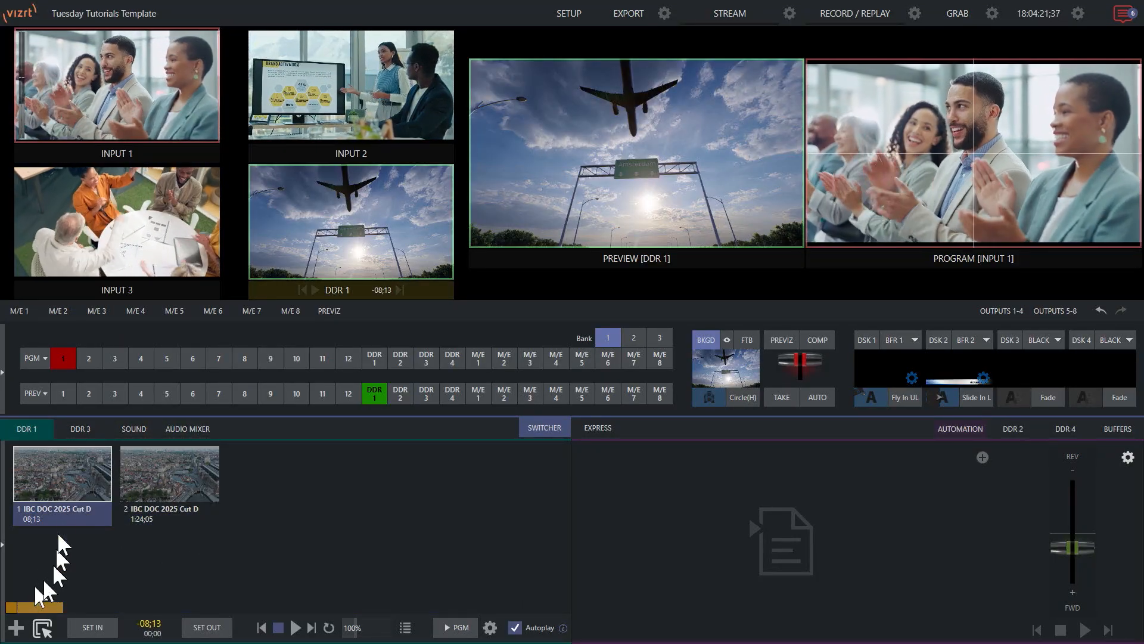
left_click(152, 477)
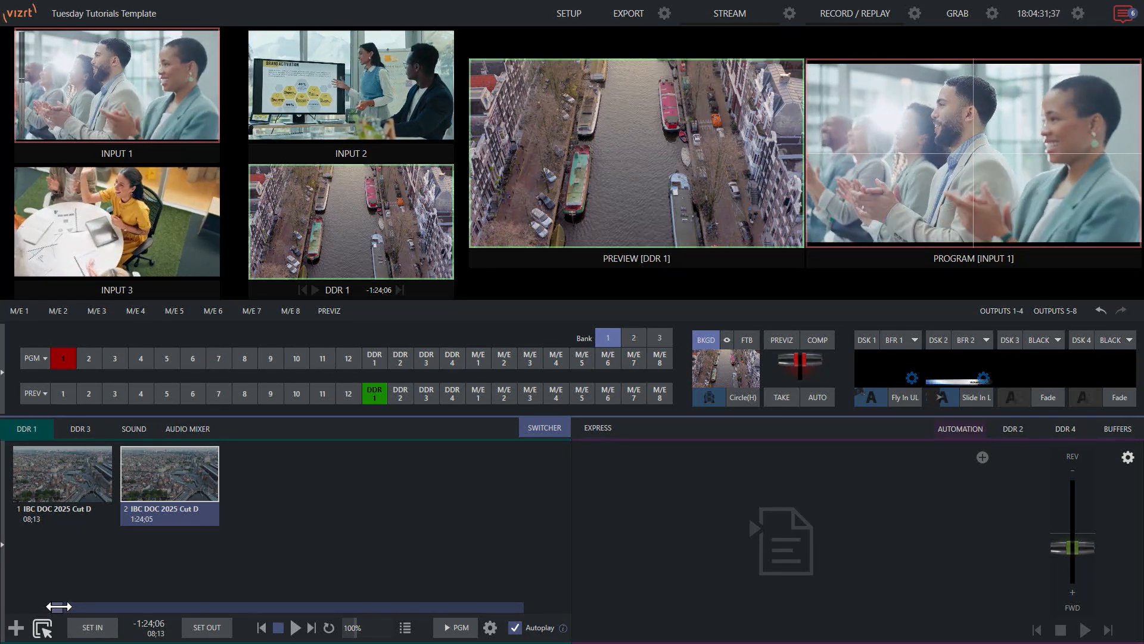
left_click_drag(59, 606, 121, 606)
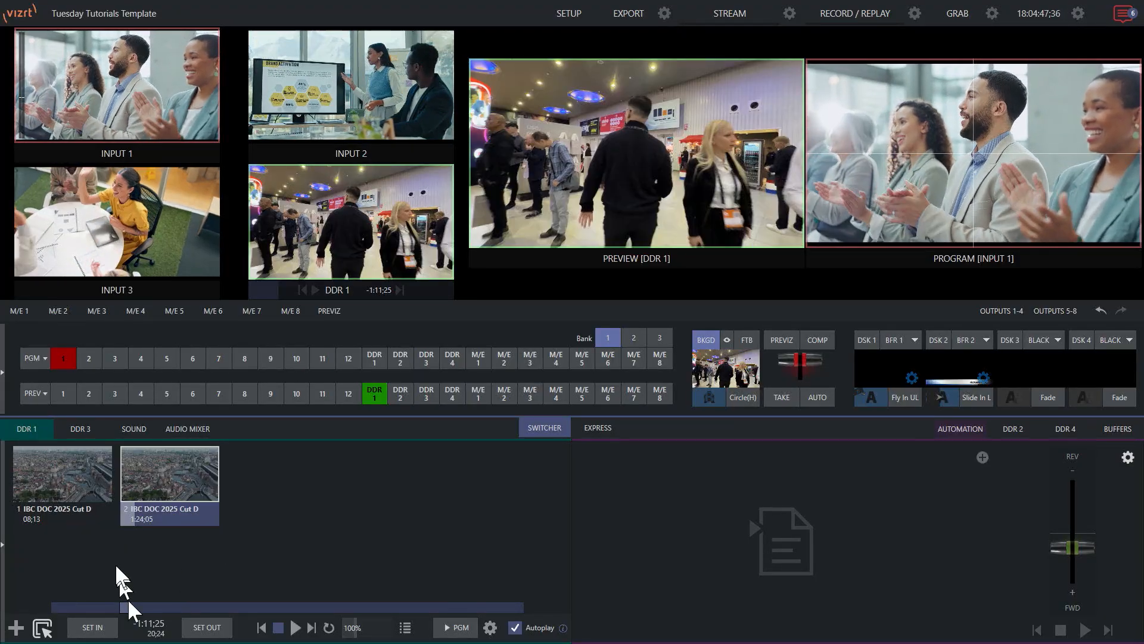
right_click(163, 472)
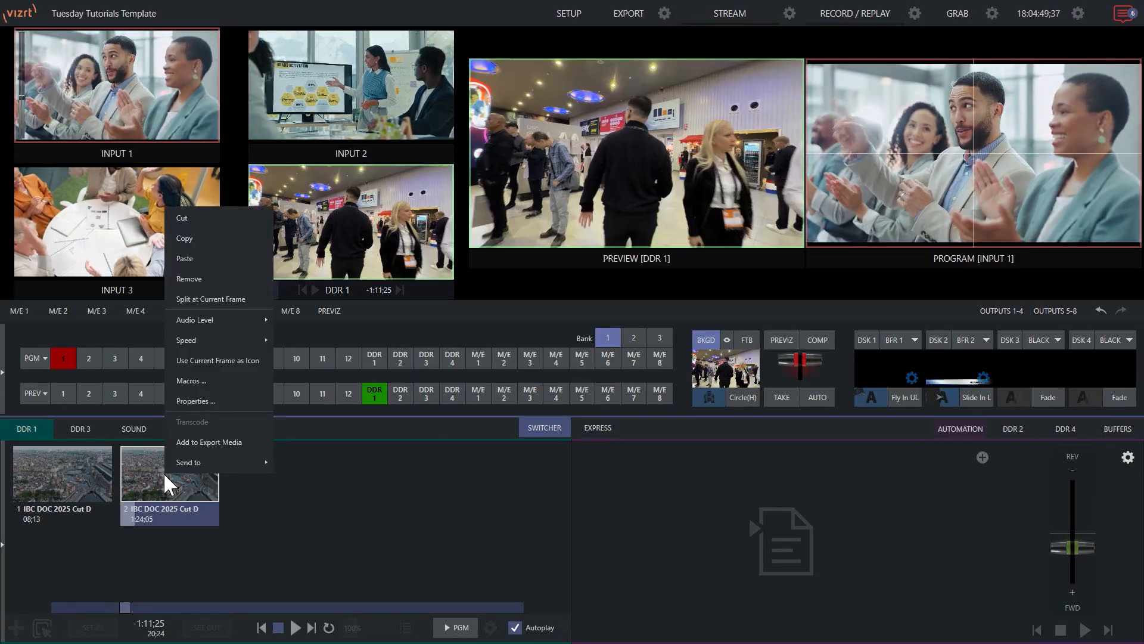
left_click(235, 298)
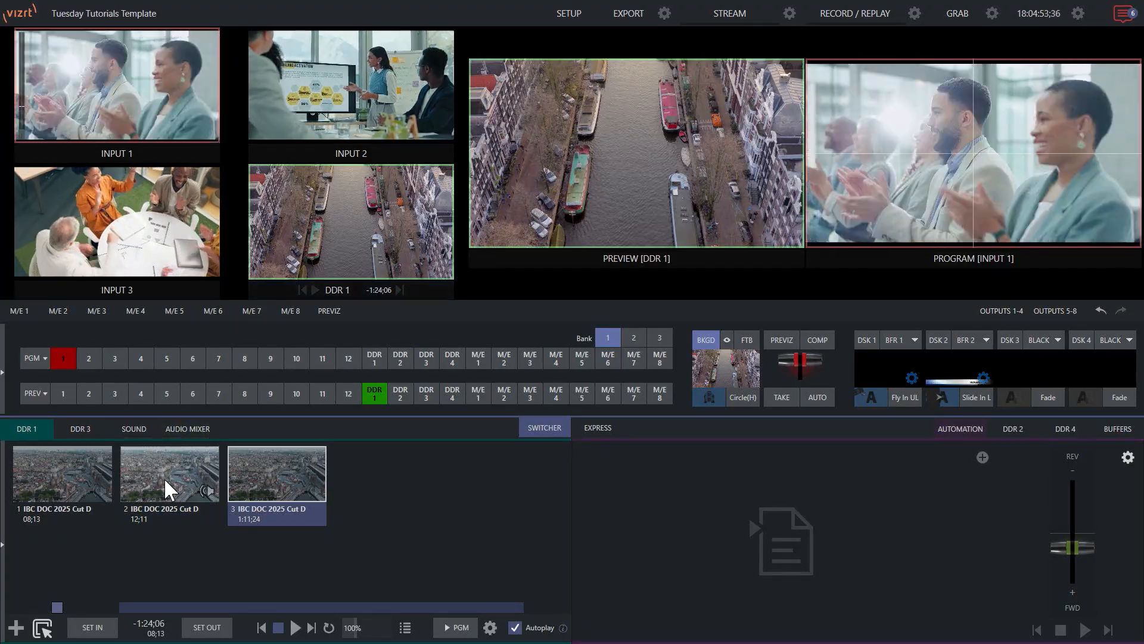
left_click(164, 478)
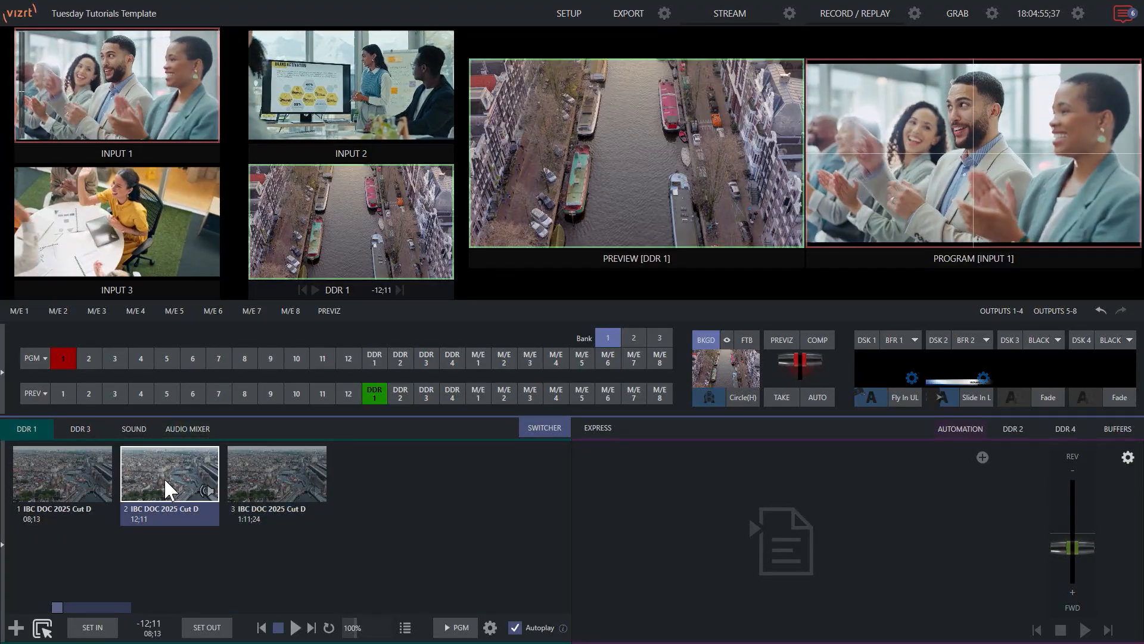
key("Delete")
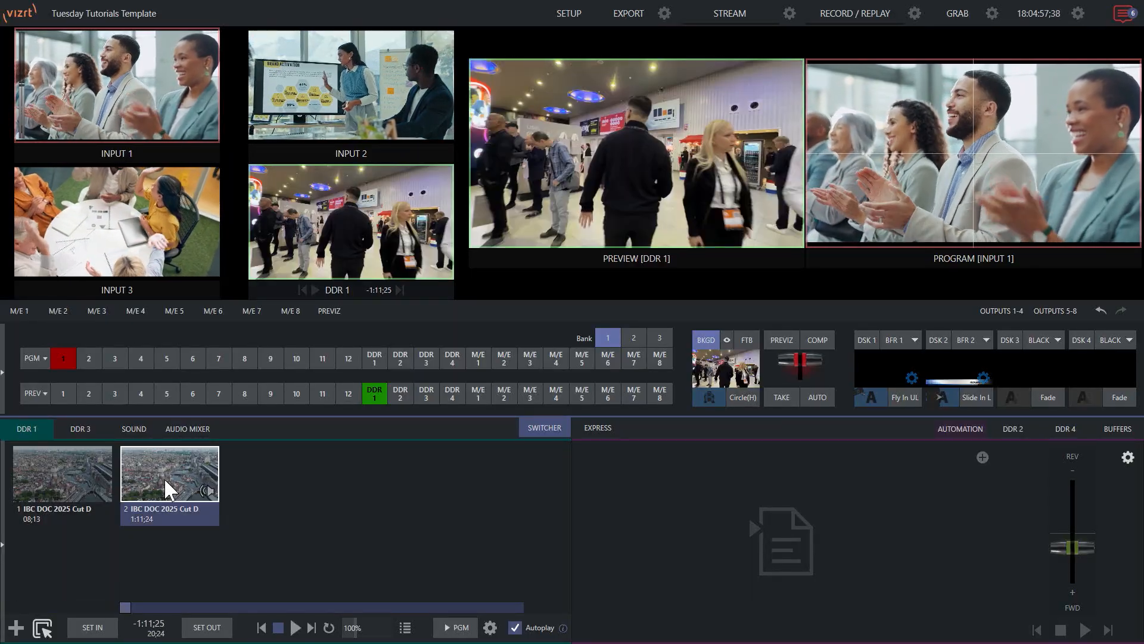
Step: Turn on playlist mode for DDR 1 with the first clip selected and auto-transition DDR 1 to program
left_click(75, 486)
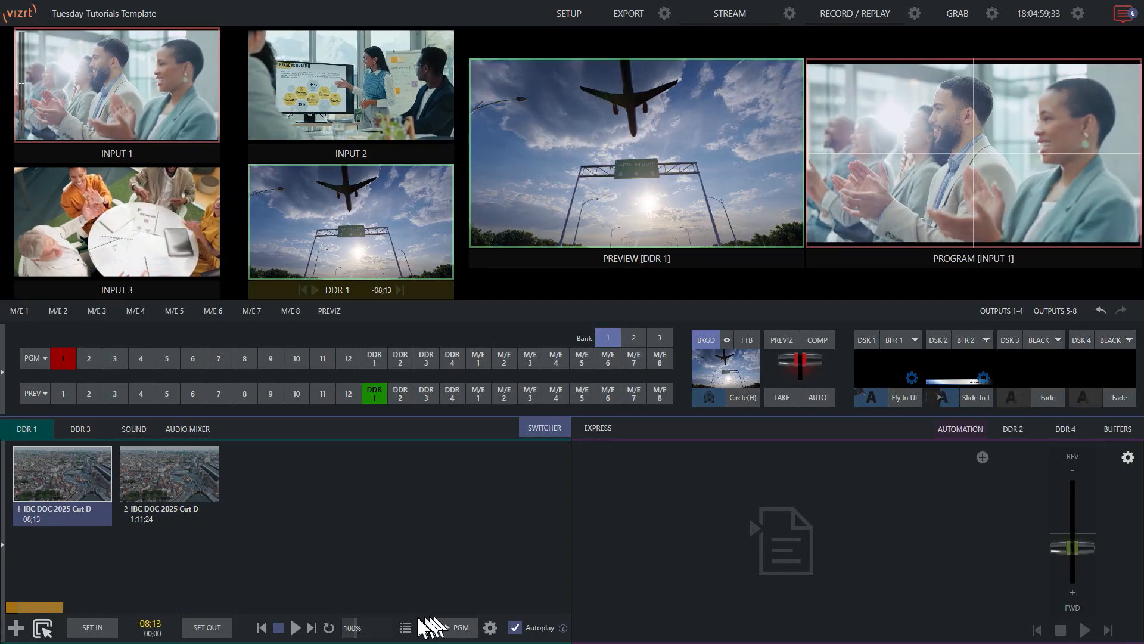
left_click(406, 628)
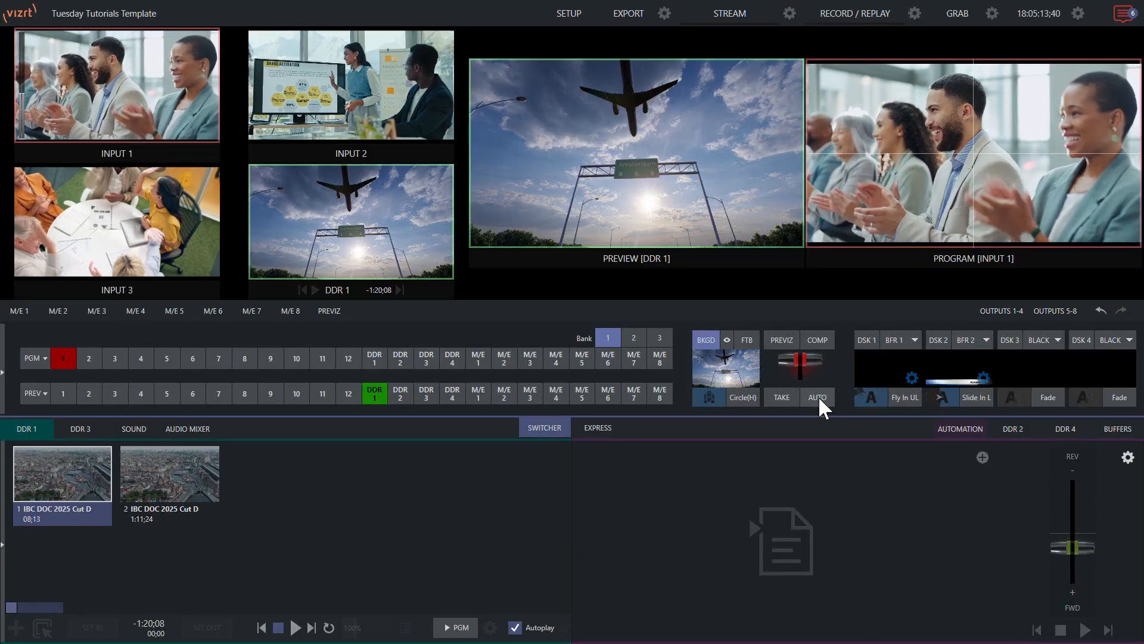
left_click(818, 396)
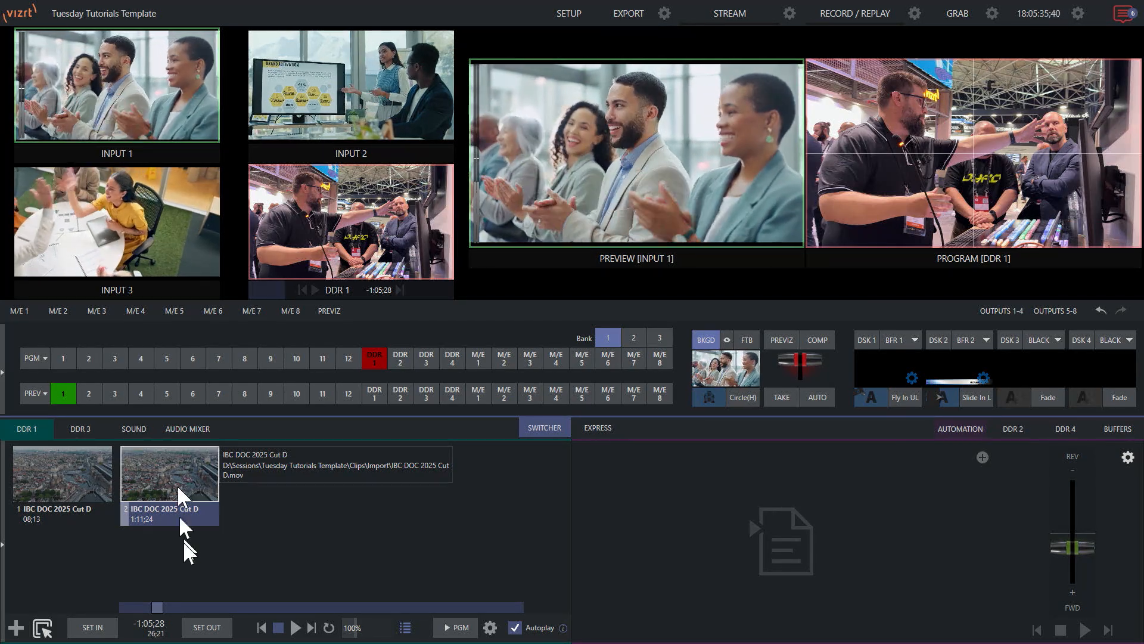
Step: Add the Blinds 4 H(H) hard transition from the media library to both selected DDR 1 clips
left_click_drag(181, 554, 74, 469)
left_click_drag(213, 560, 61, 469)
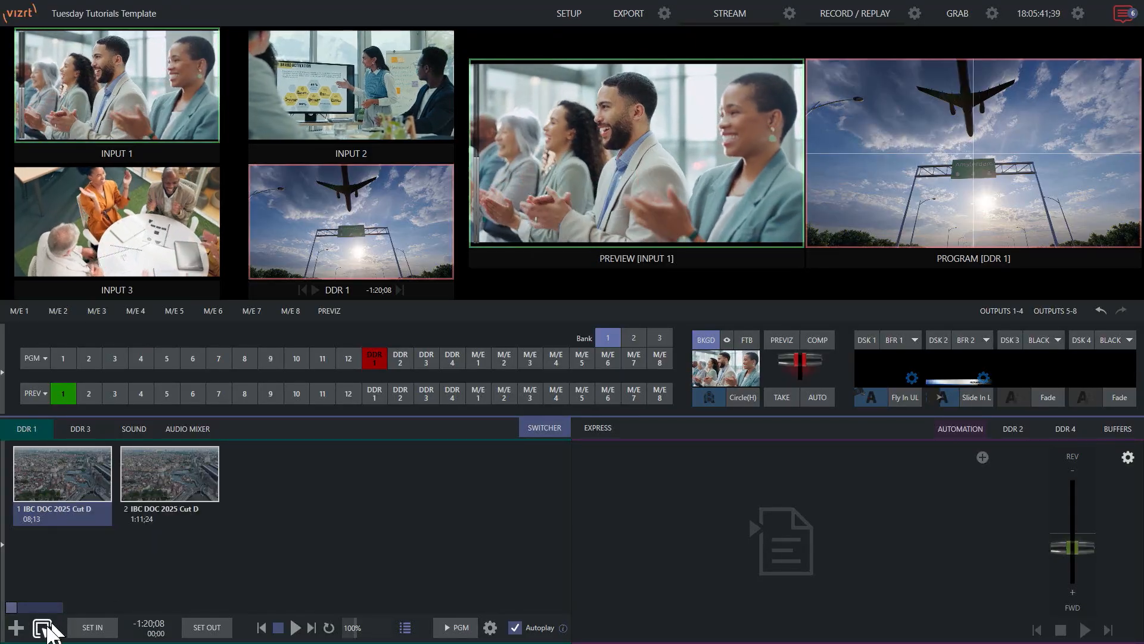
left_click(16, 627)
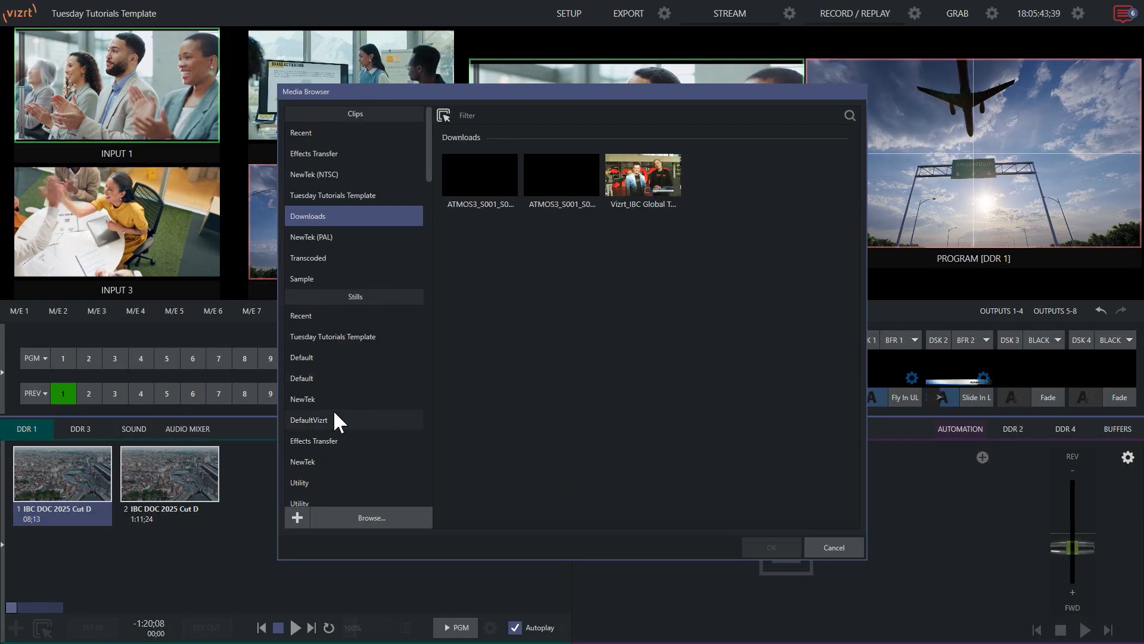
scroll(334, 411, "down", 15)
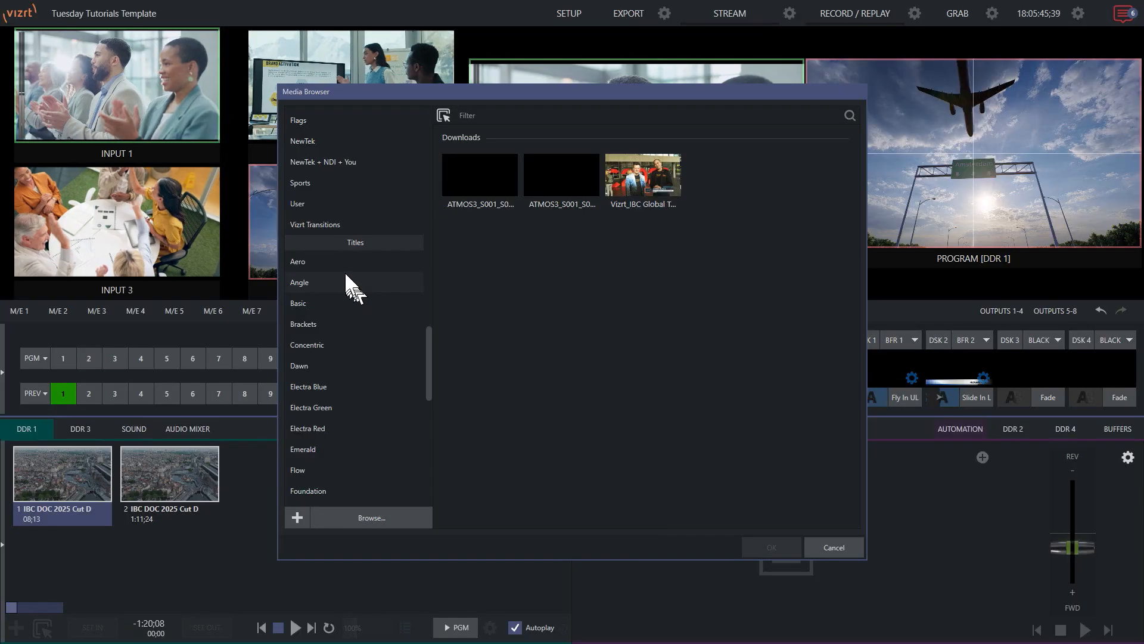
left_click(347, 262)
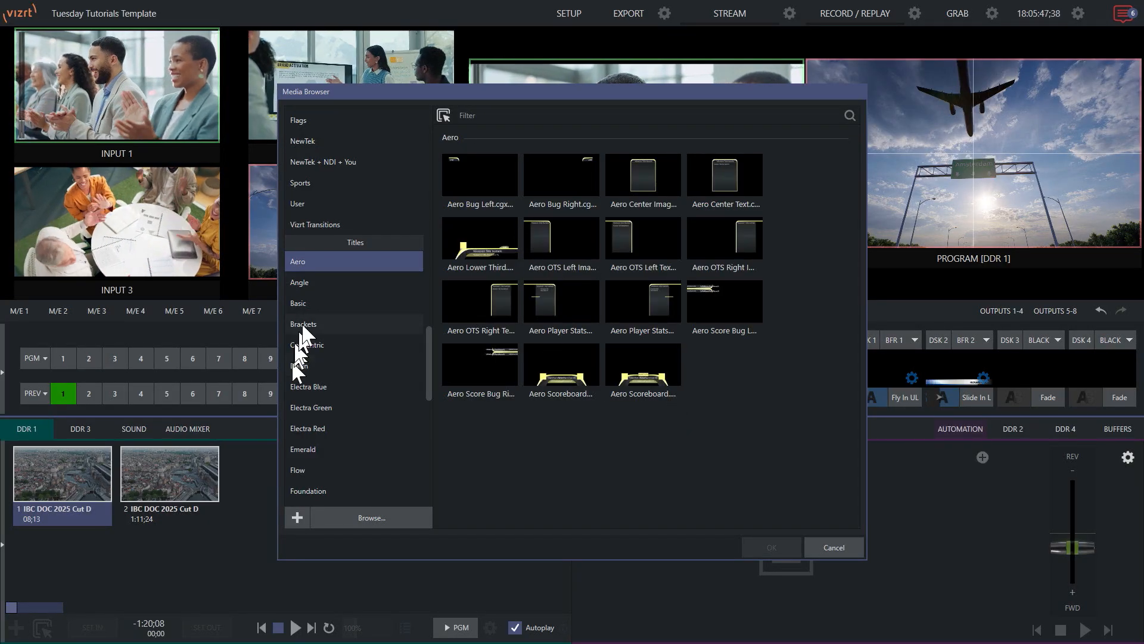
scroll(351, 320, "up", 10)
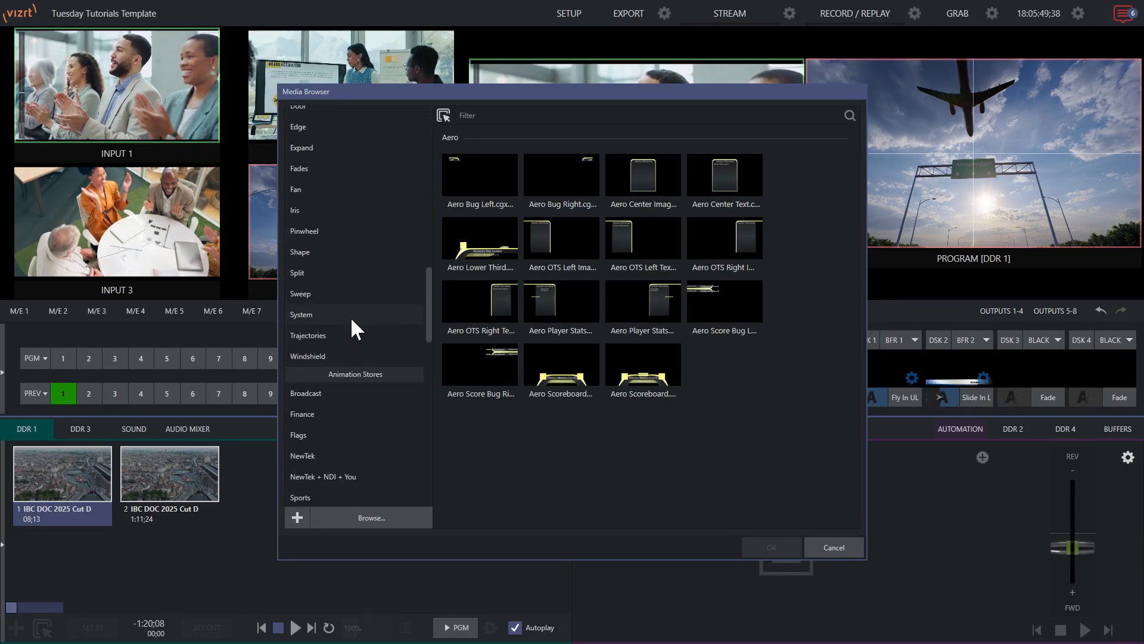
scroll(355, 274, "up", 5)
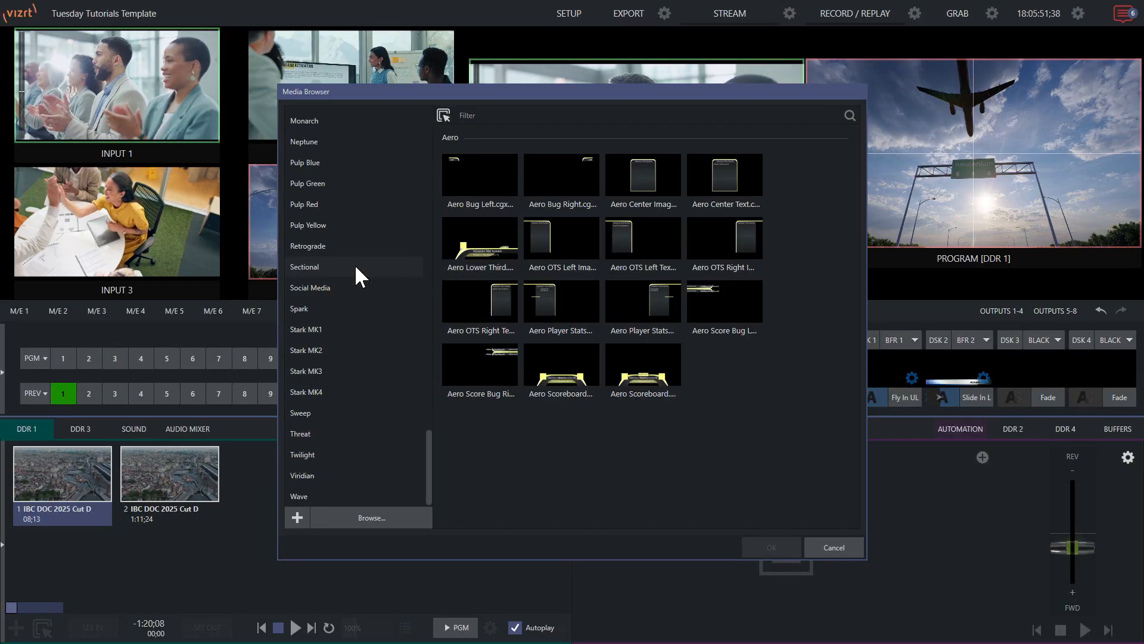
scroll(356, 273, "up", 5)
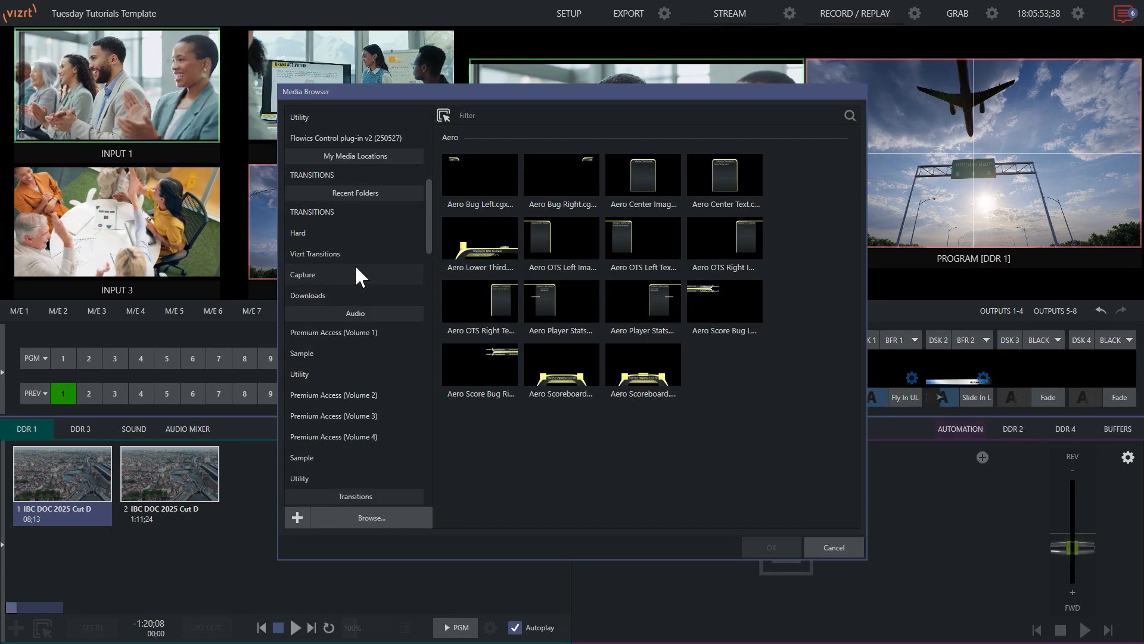
left_click_drag(428, 216, 431, 248)
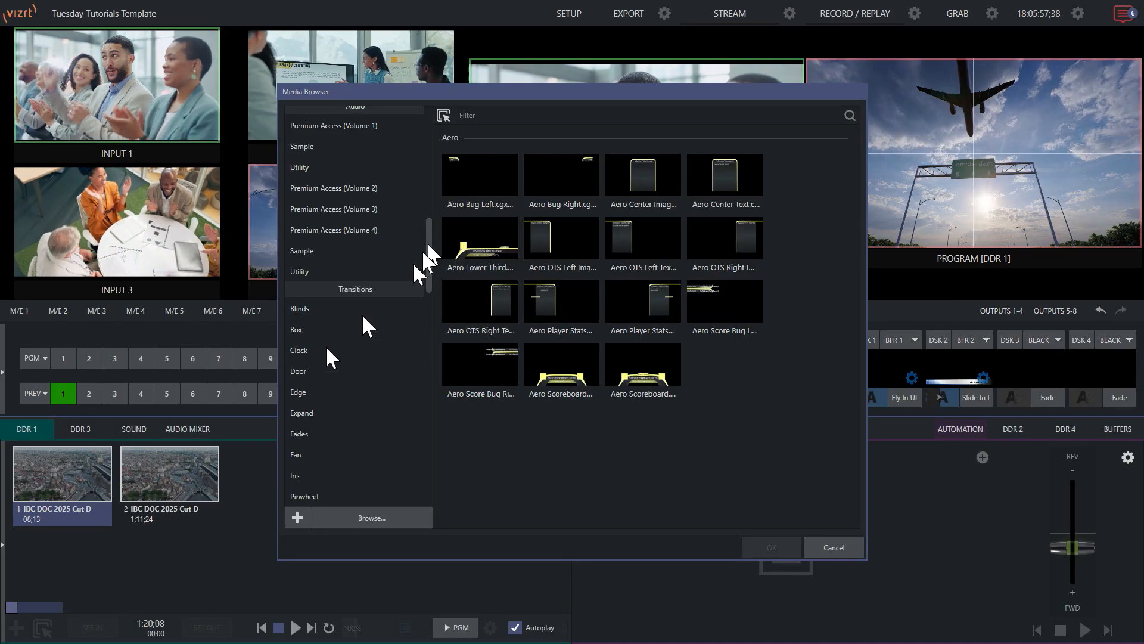
left_click(314, 308)
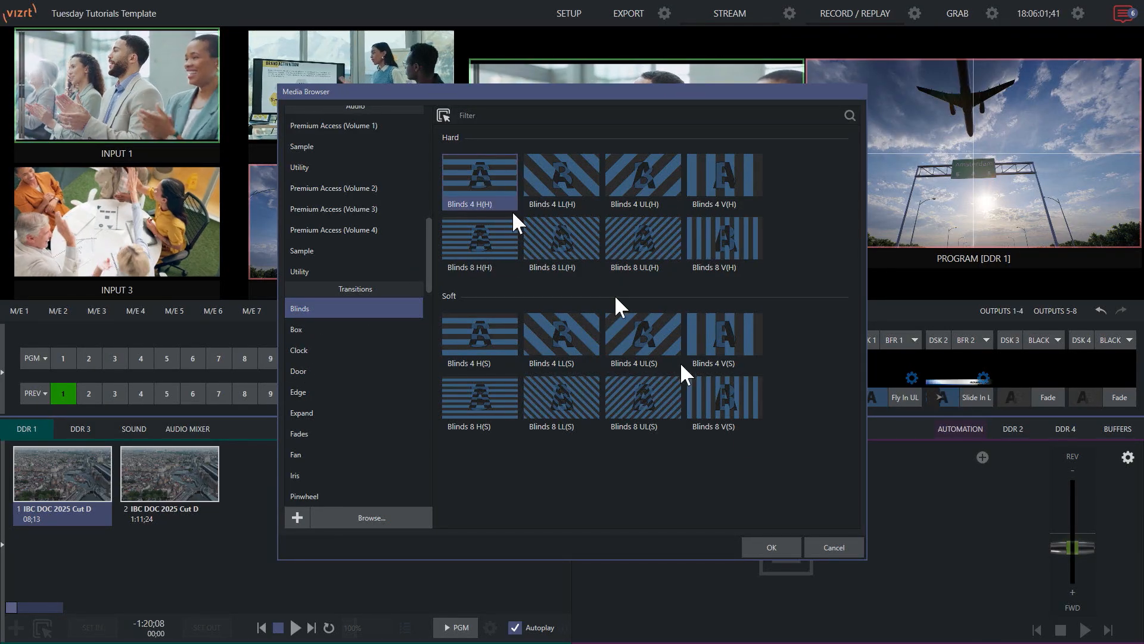
left_click(770, 542)
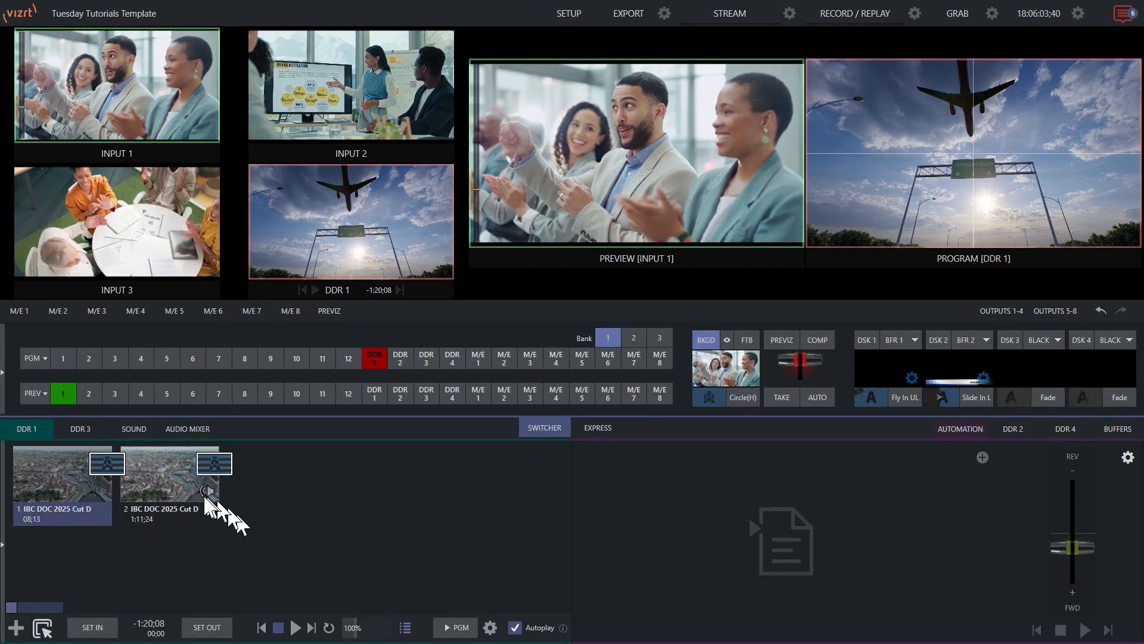
Step: Play the end of the first DDR 1 clip through its Blinds transition into the second clip twice, stopping playback each time
left_click(100, 461)
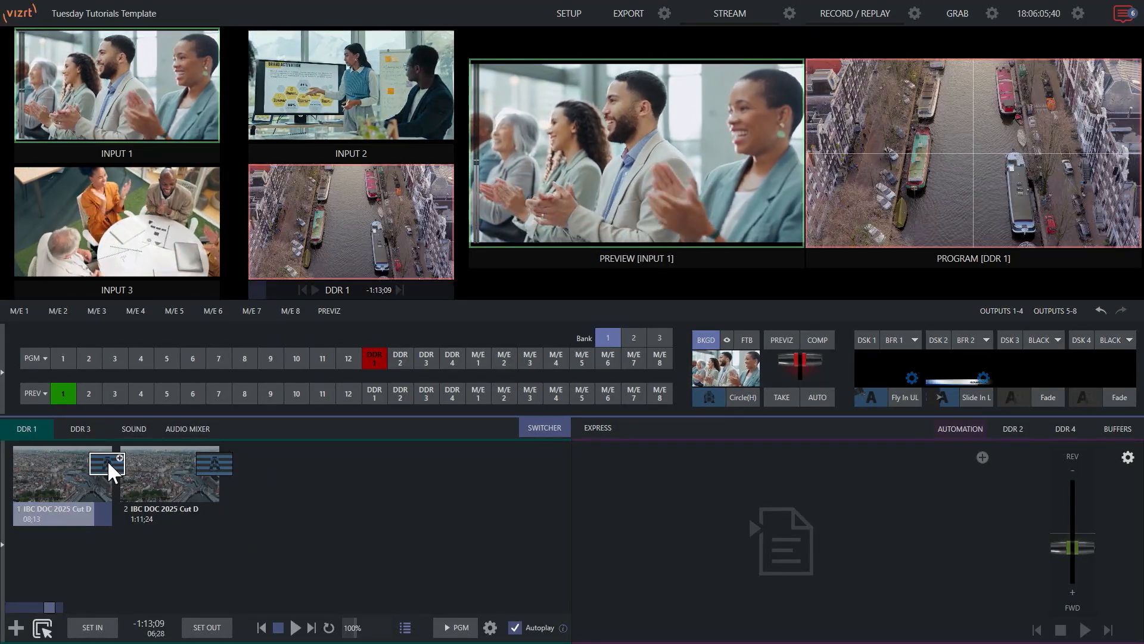
key("space")
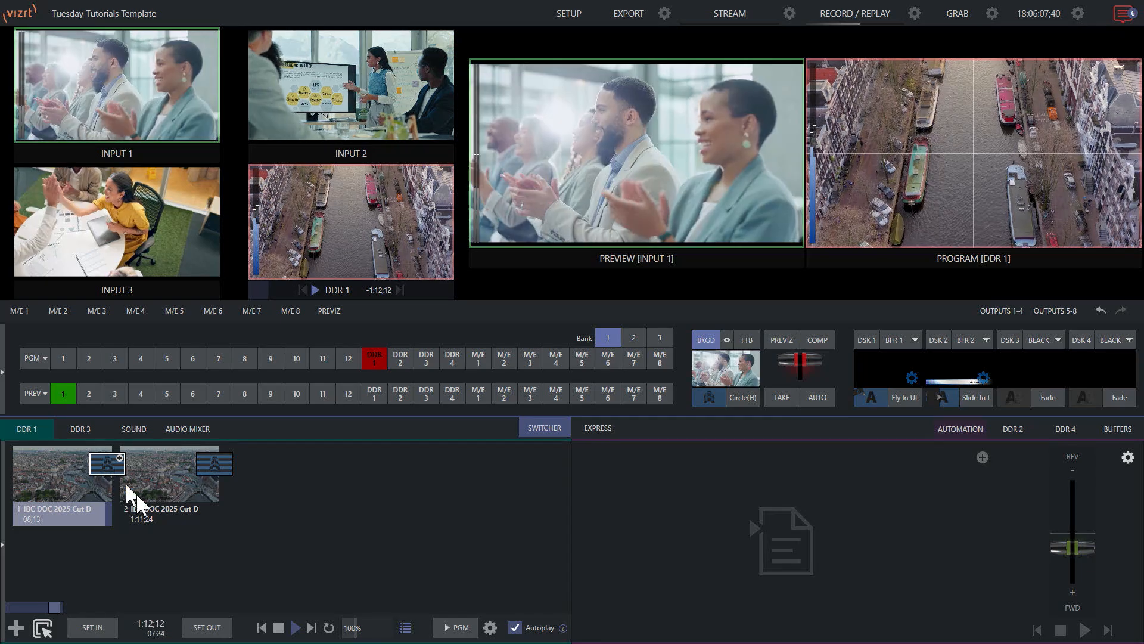
left_click(277, 627)
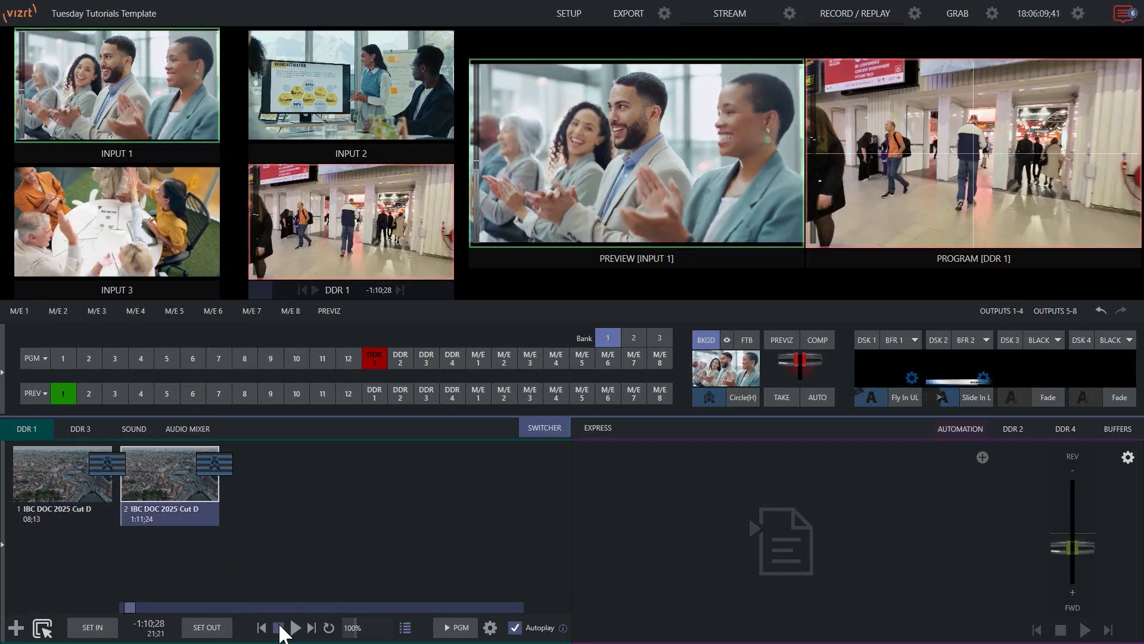
double_click(76, 475)
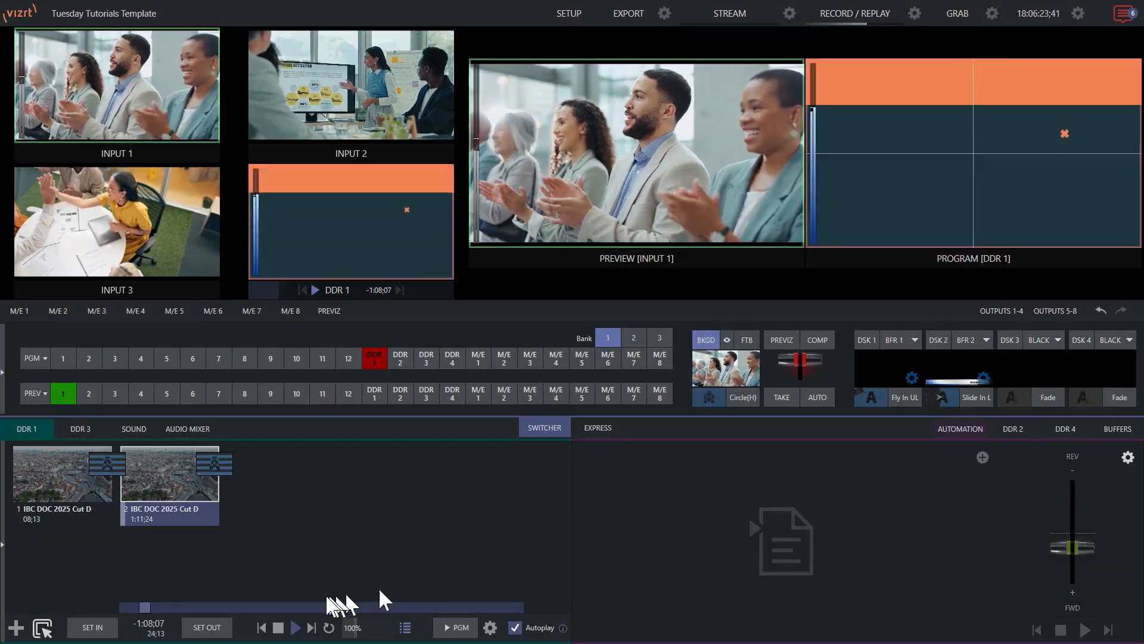
left_click(279, 629)
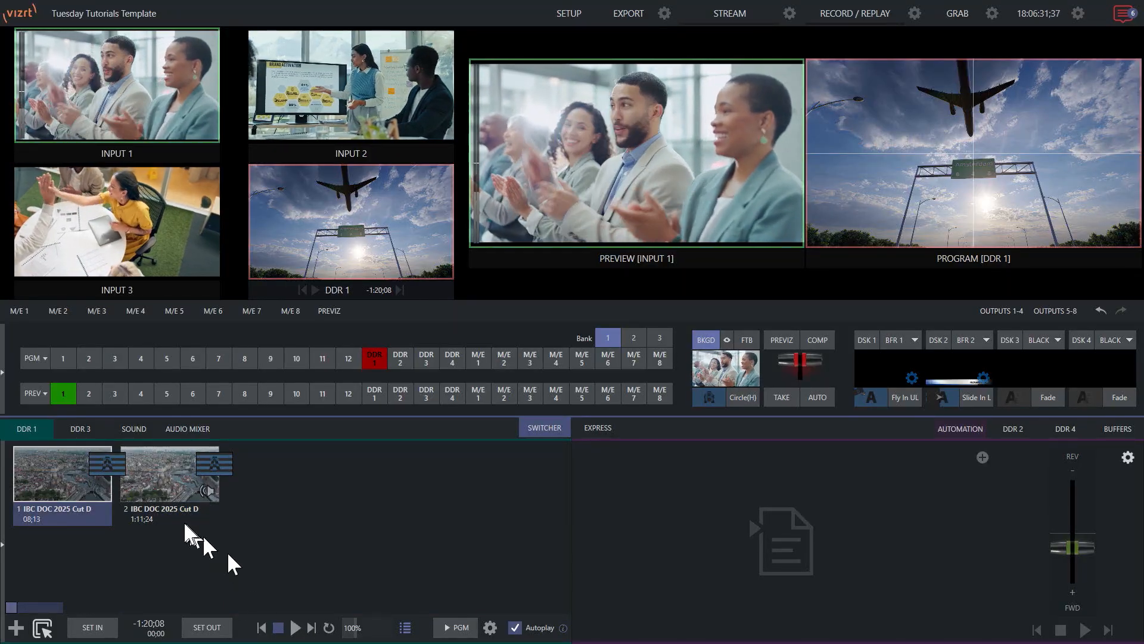
Step: Set the playback speed of the first DDR 1 clip to 200%
left_click(167, 480)
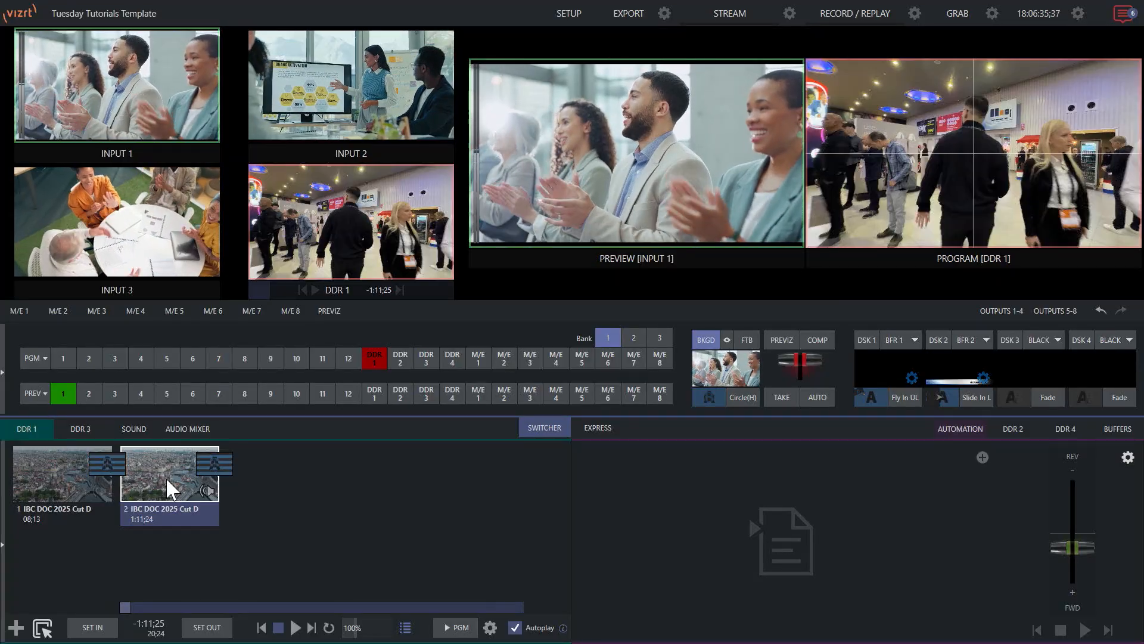
left_click(47, 472)
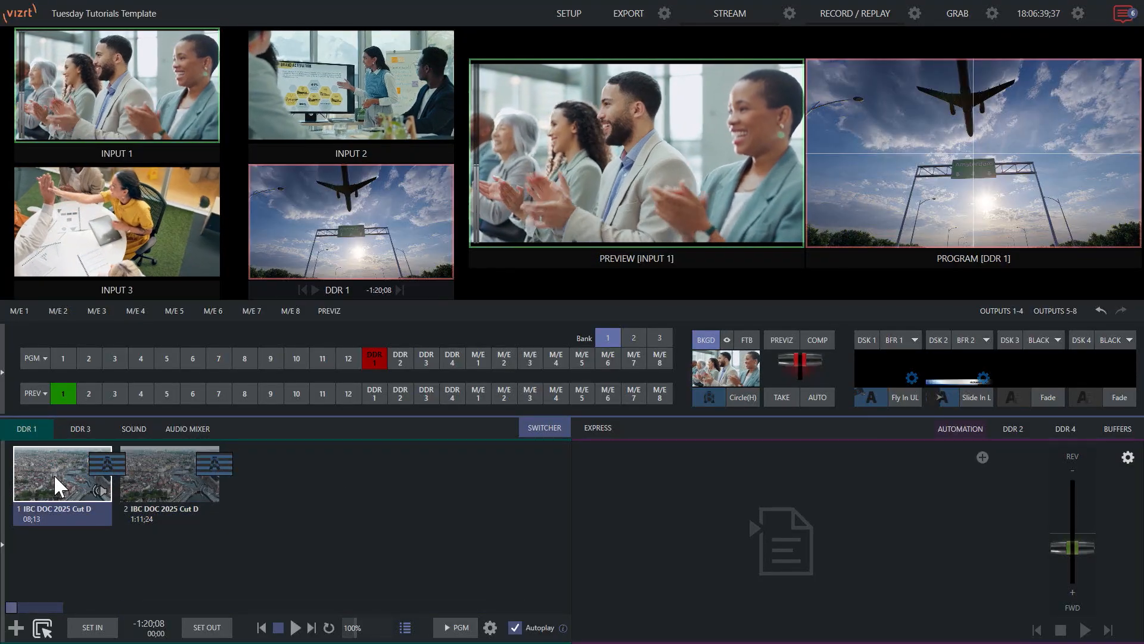
right_click(47, 469)
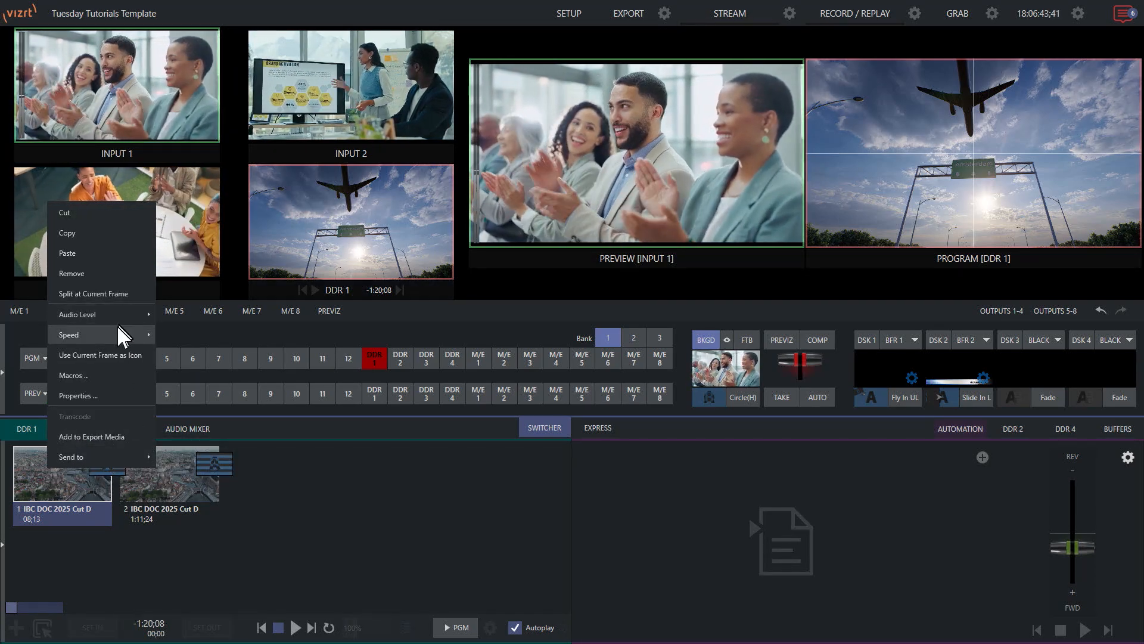
mouse_move(105, 333)
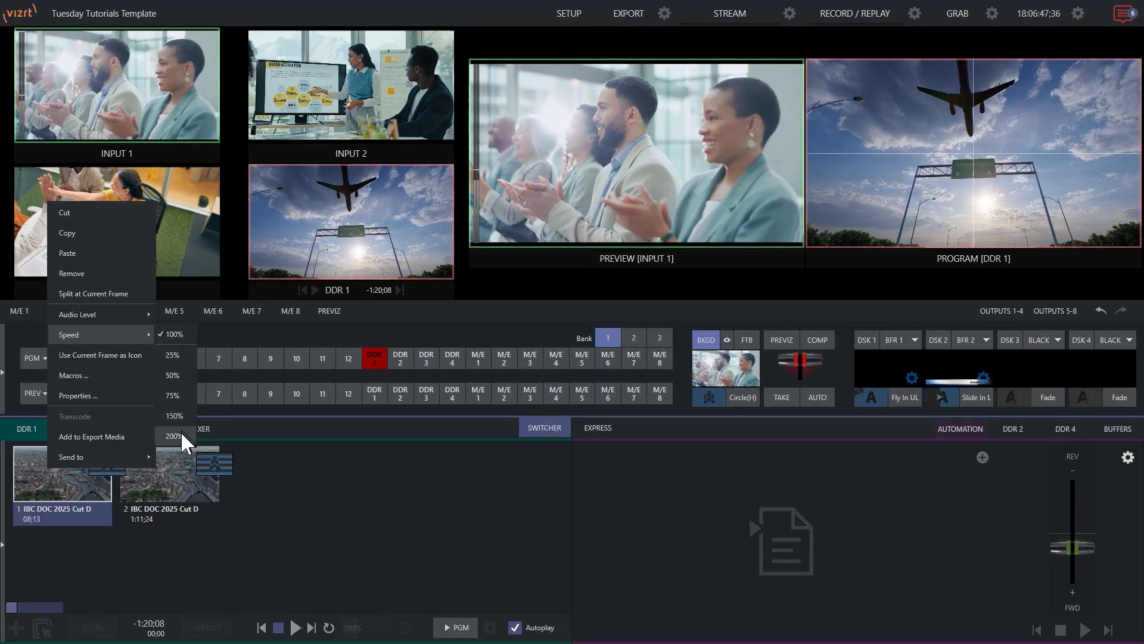
left_click(181, 431)
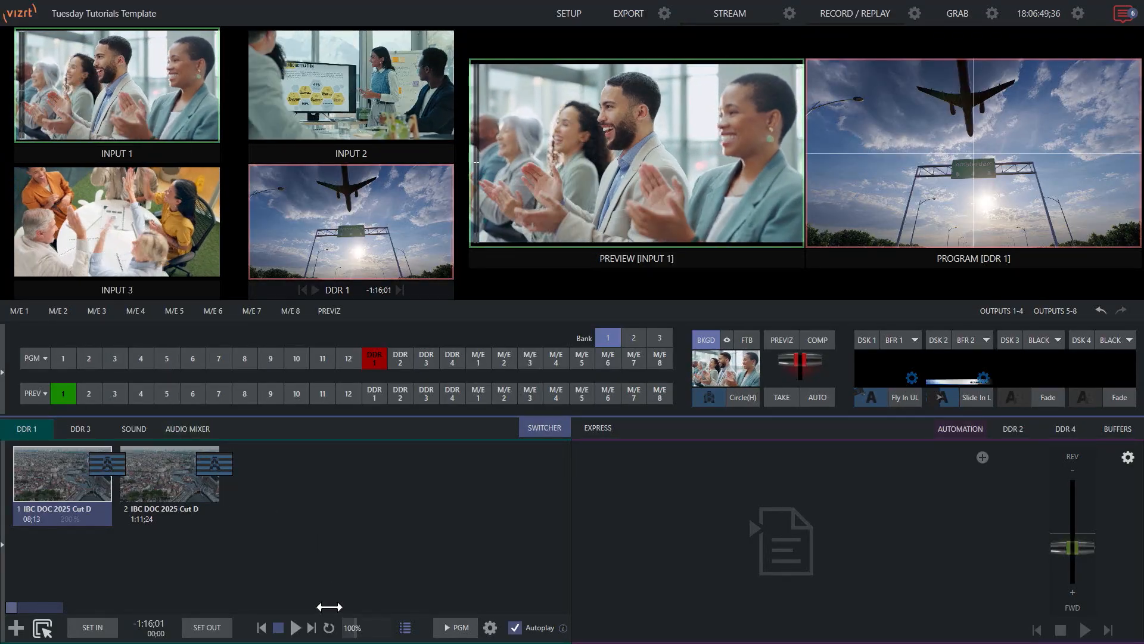
Step: Play the DDR 1 playlist from the sped-up first clip into the second clip and select the first clip again
left_click(295, 627)
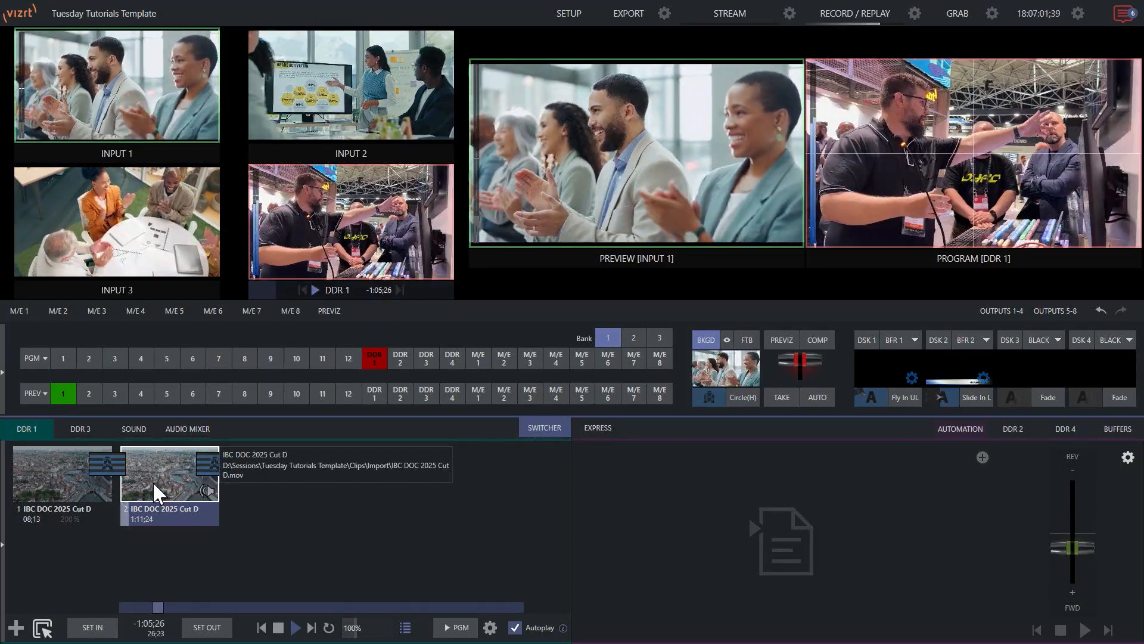
right_click(152, 481)
left_click(44, 475)
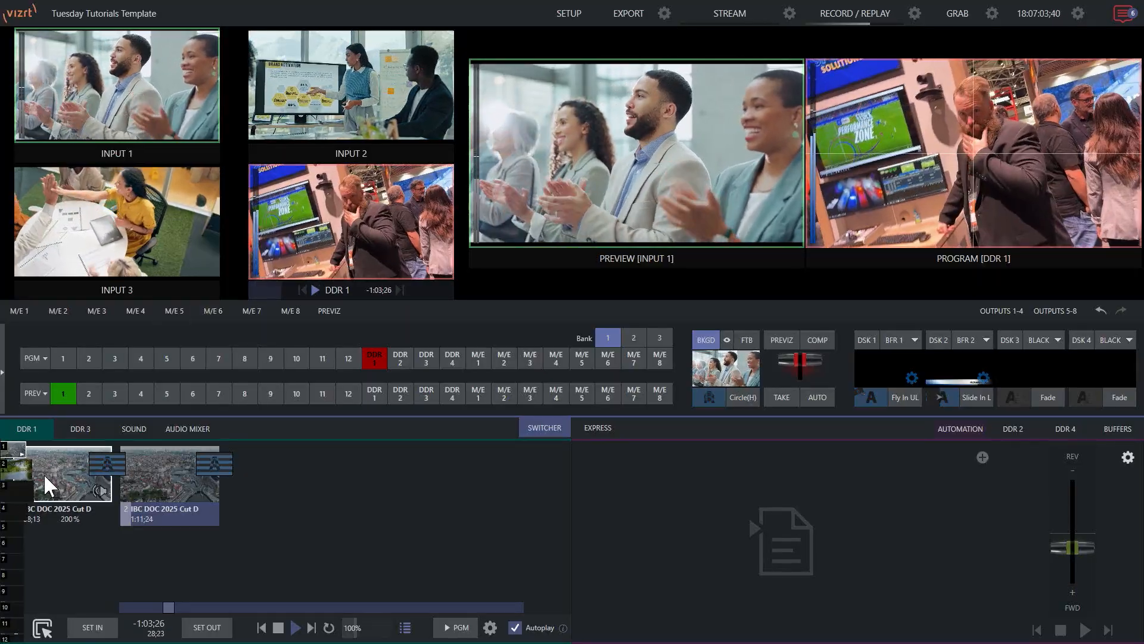